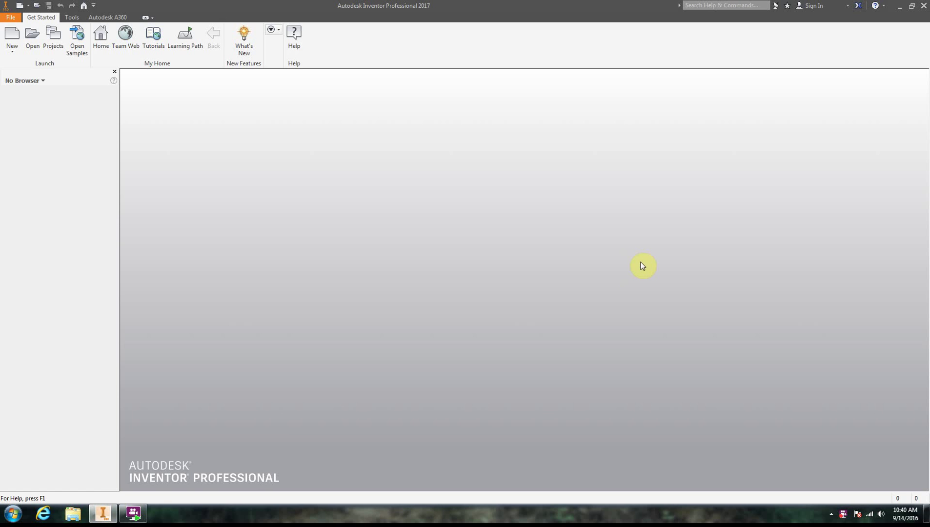
# - Create a new Part file and start Sketch1 on the XZ origin plane
pyautogui.click(12, 49)
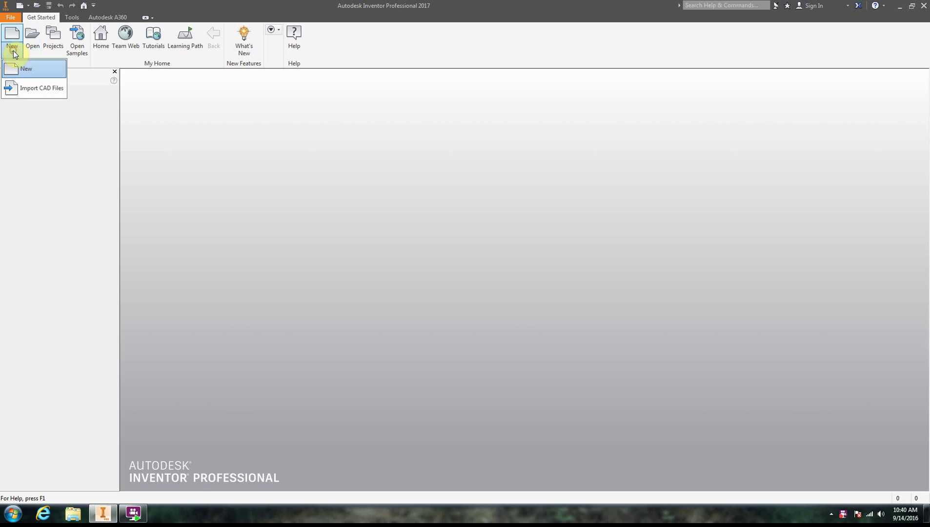
pyautogui.click(66, 73)
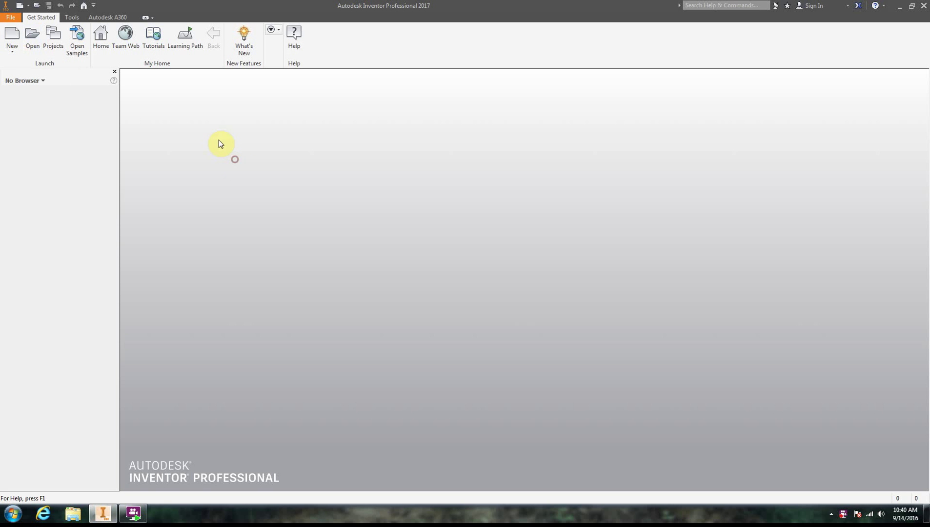
pyautogui.click(28, 5)
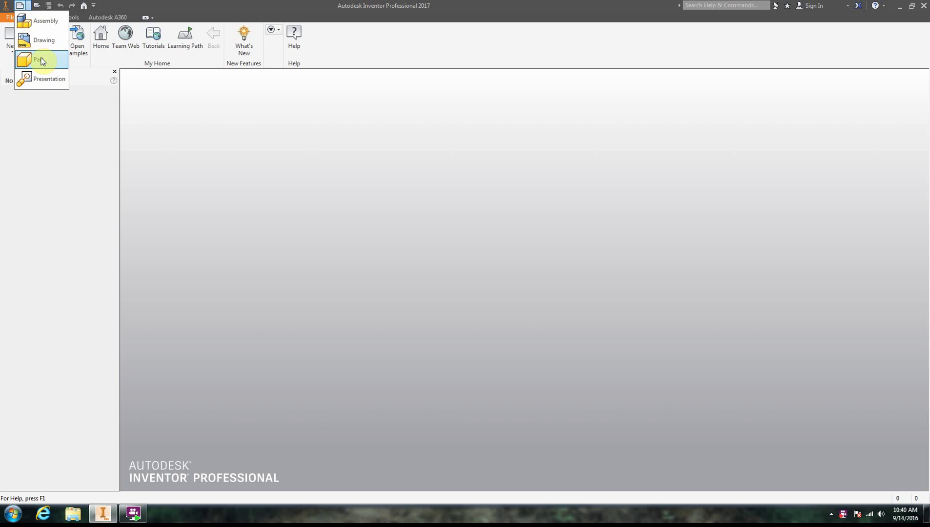
pyautogui.click(246, 238)
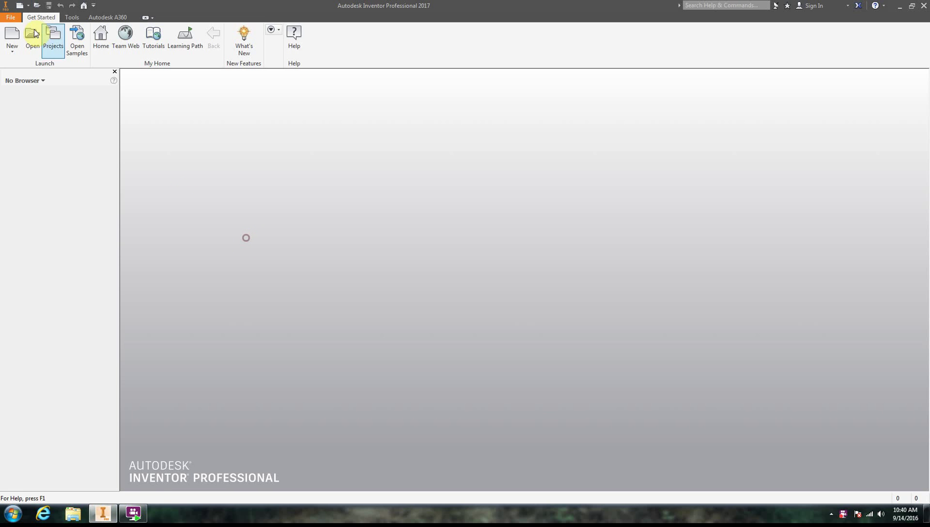
pyautogui.click(29, 5)
pyautogui.click(34, 60)
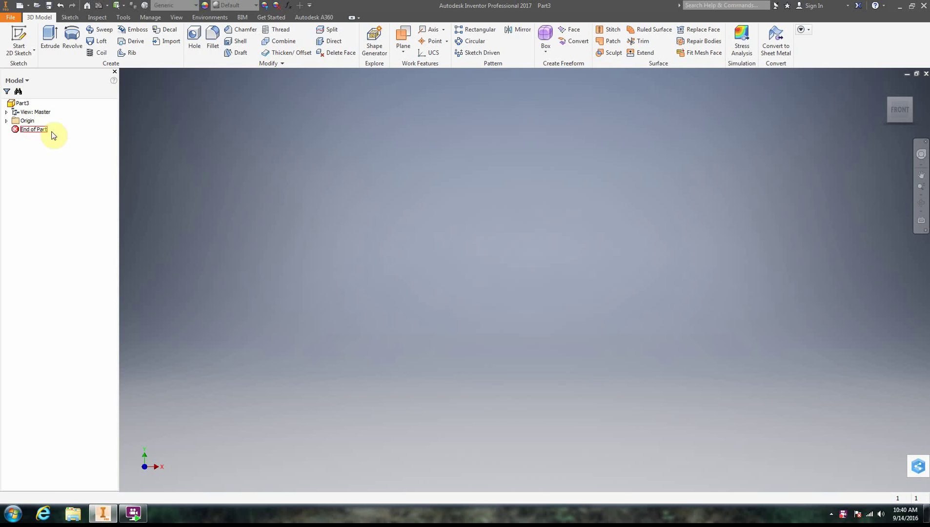
pyautogui.click(20, 35)
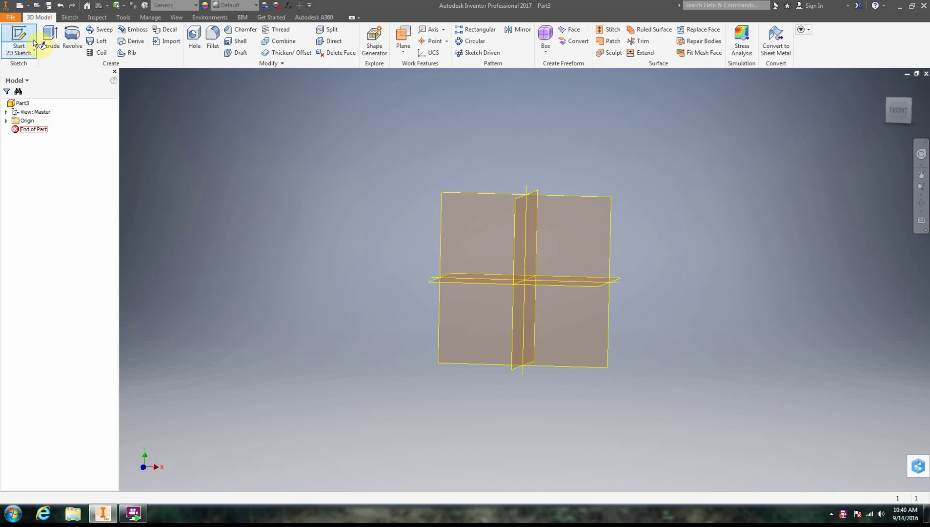
pyautogui.click(493, 308)
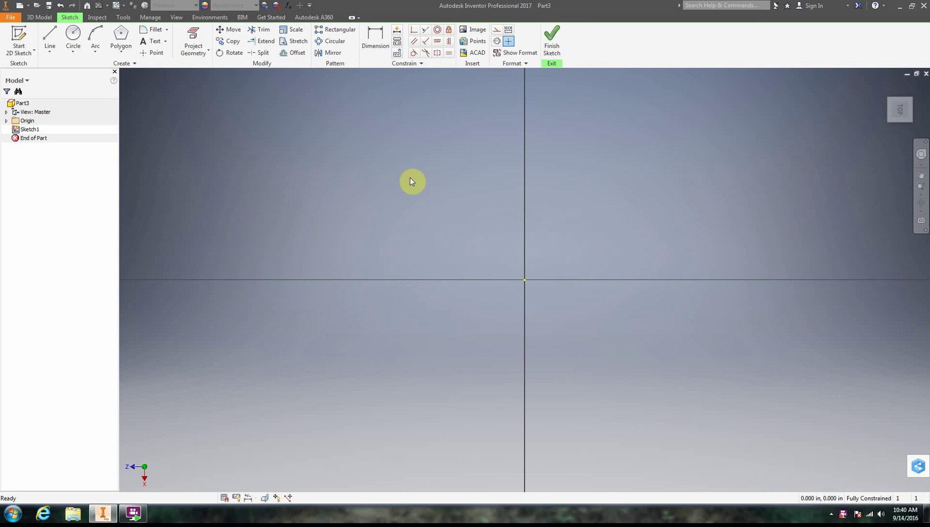
# - Place a text box reading HAPPY in DEFAULT-ANSI style in the sketch
pyautogui.click(167, 44)
pyautogui.click(166, 58)
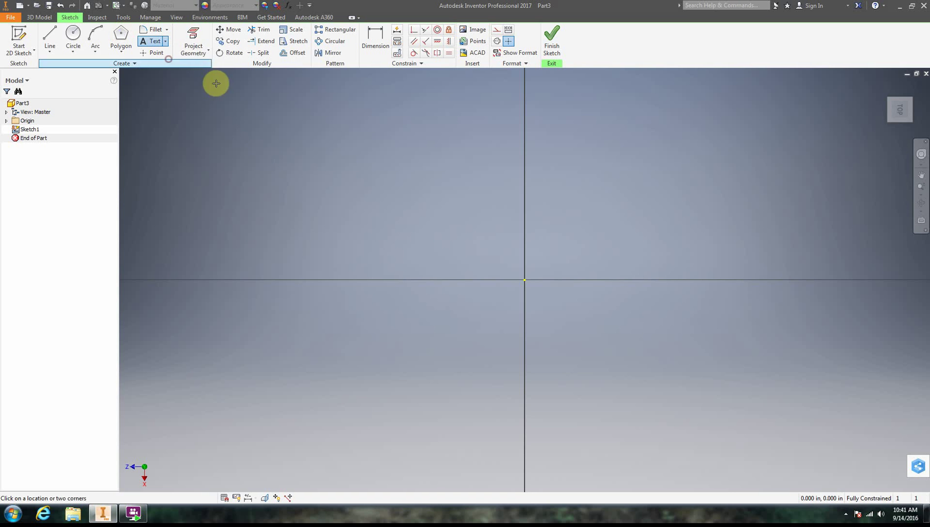
pyautogui.click(239, 145)
pyautogui.click(403, 172)
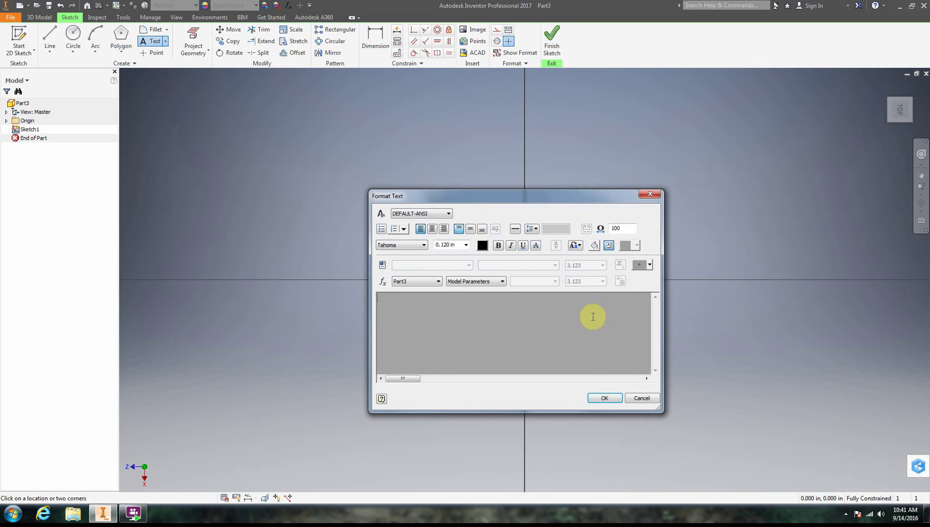
pyautogui.click(435, 214)
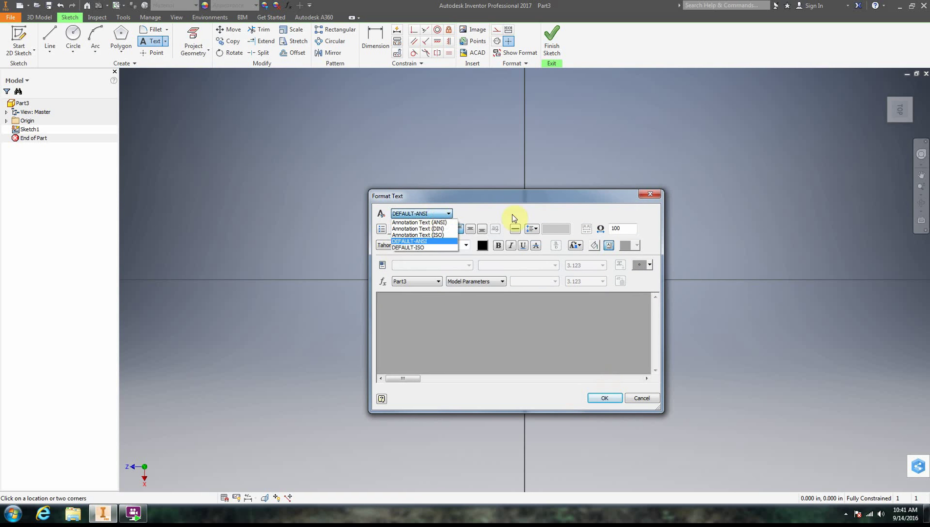
pyautogui.click(513, 218)
pyautogui.click(422, 315)
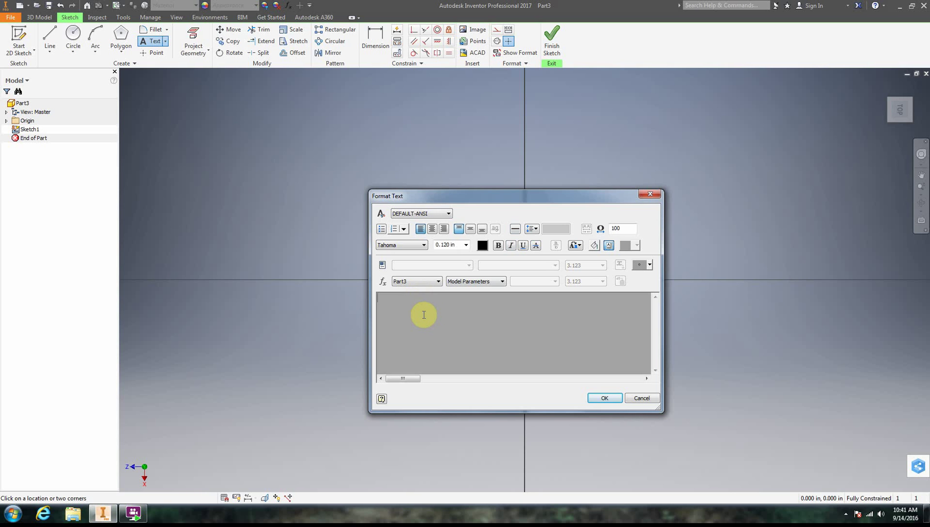
pyautogui.write('HAPPY')
pyautogui.click(605, 397)
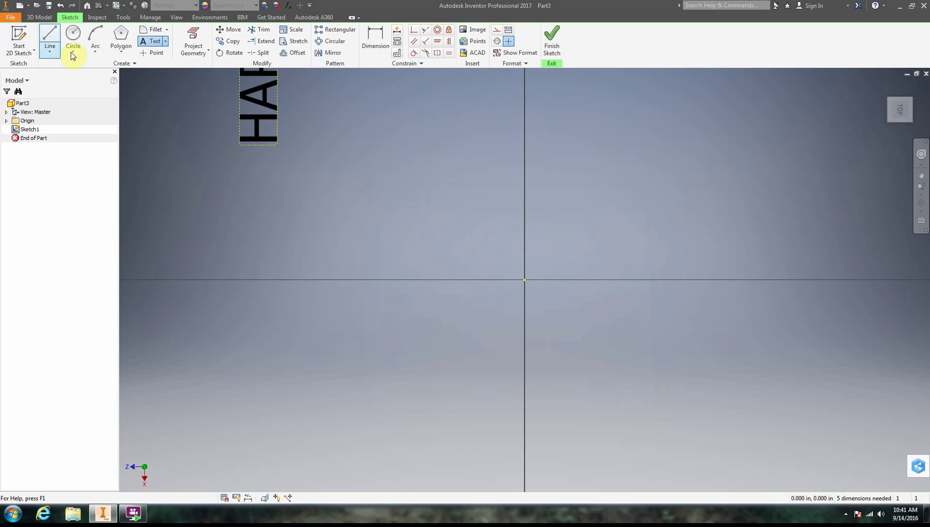
# - Pan the view to centre the vertical HAPPY text
pyautogui.click(921, 179)
pyautogui.moveTo(375, 132)
pyautogui.mouseDown()
pyautogui.moveTo(521, 369)
pyautogui.moveTo(498, 327)
pyautogui.mouseUp()
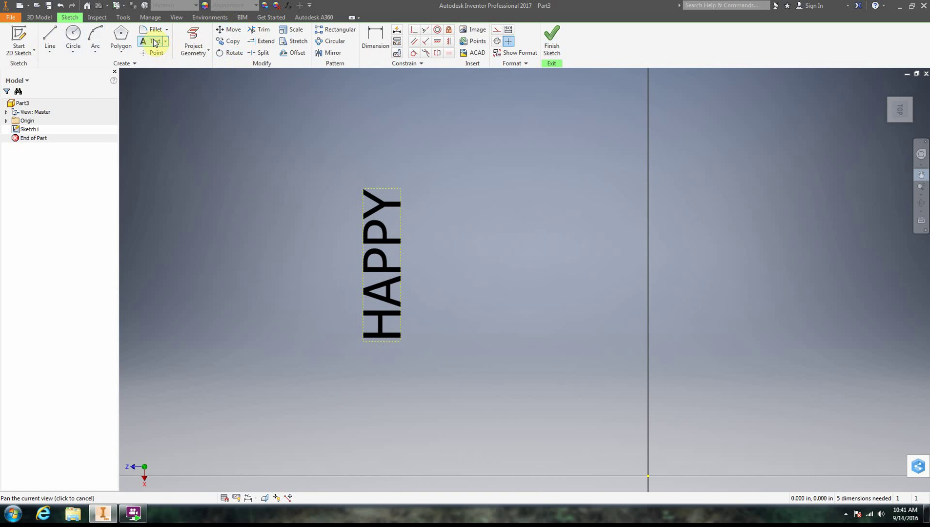
pyautogui.rightClick(496, 193)
pyautogui.click(522, 193)
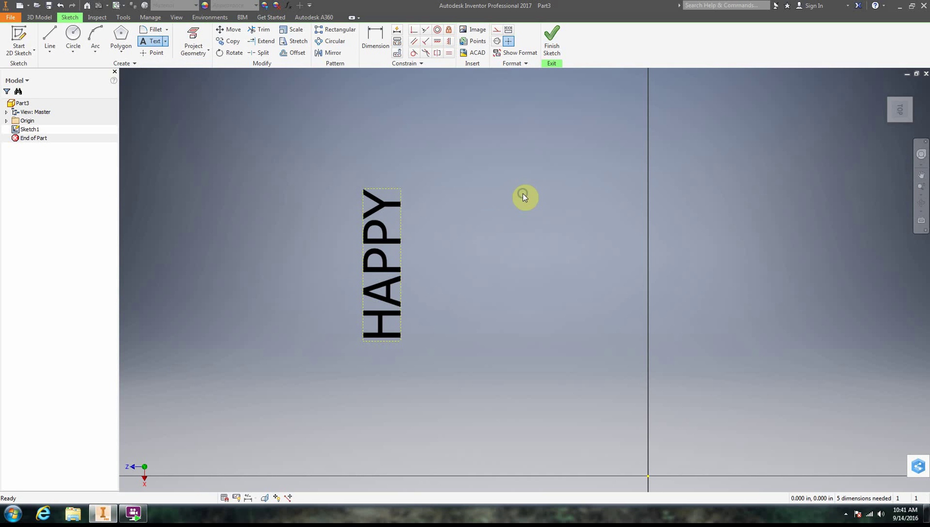
# - Start a second text at the canvas centre, then cancel it and exit the Text command
pyautogui.click(159, 42)
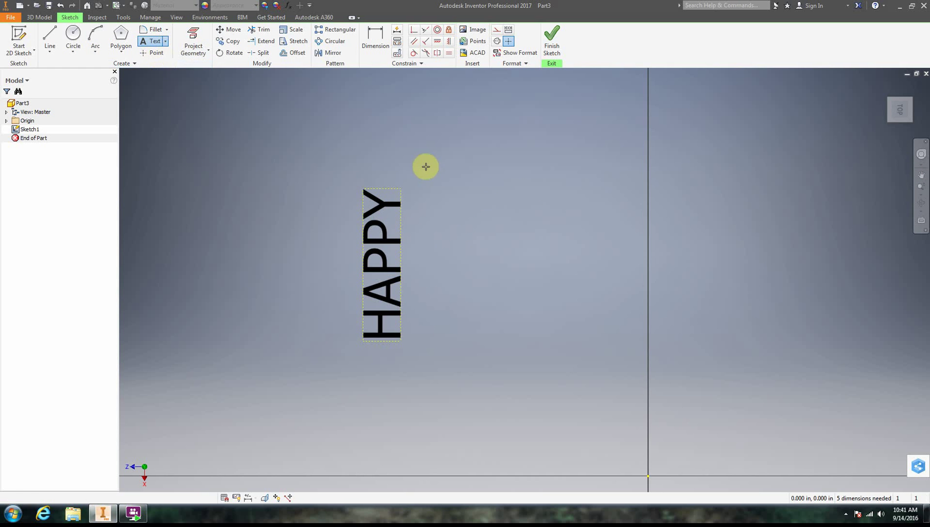
pyautogui.click(396, 239)
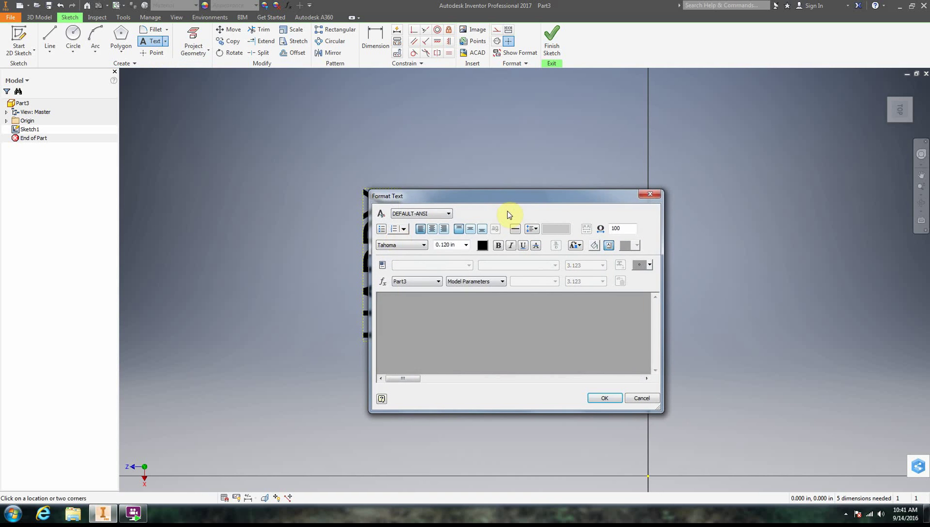
pyautogui.click(641, 400)
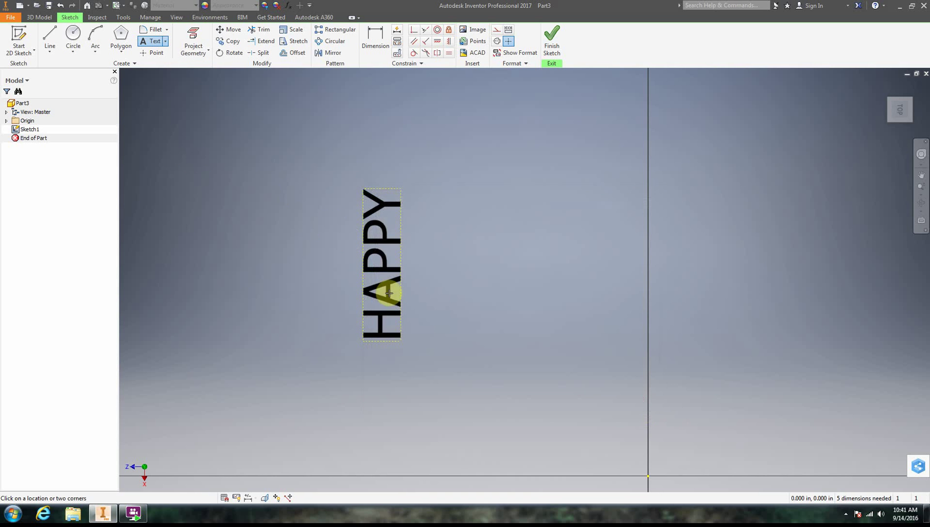
pyautogui.rightClick(182, 113)
pyautogui.click(219, 112)
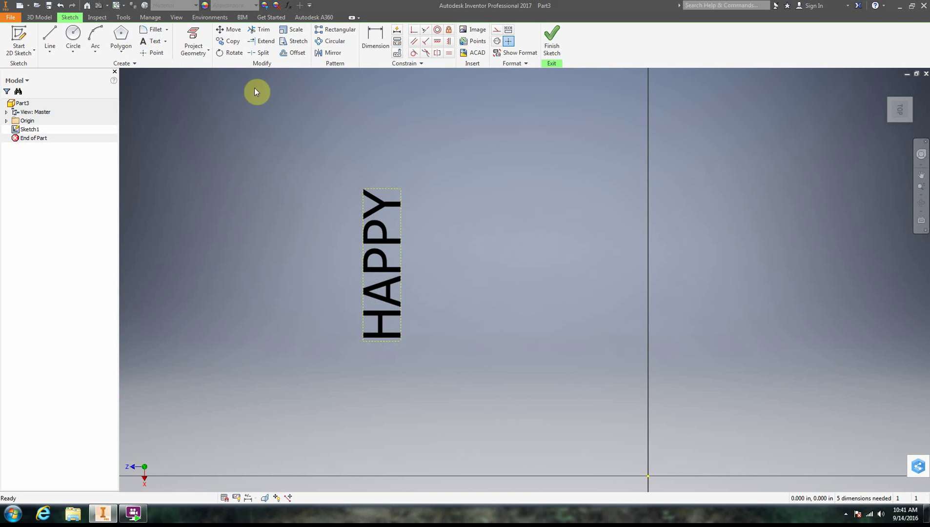
# - Open the HAPPY text and check its 0.120 in size, closing the editor unchanged
pyautogui.doubleClick(389, 241)
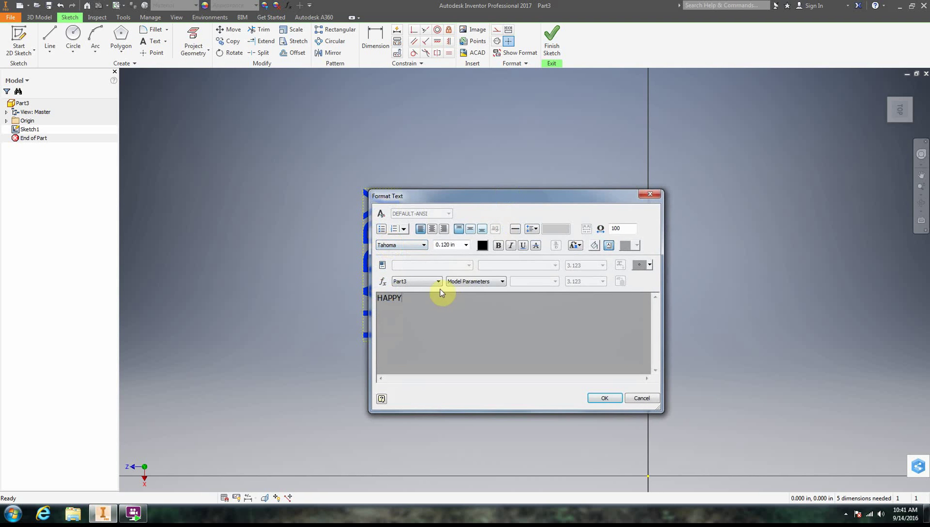
pyautogui.moveTo(462, 194); pyautogui.dragTo(602, 225)
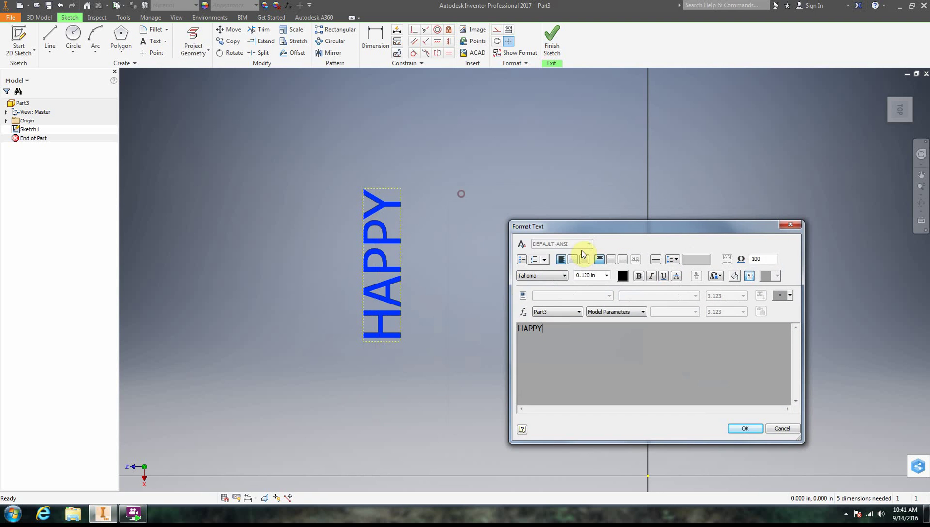
pyautogui.click(598, 334)
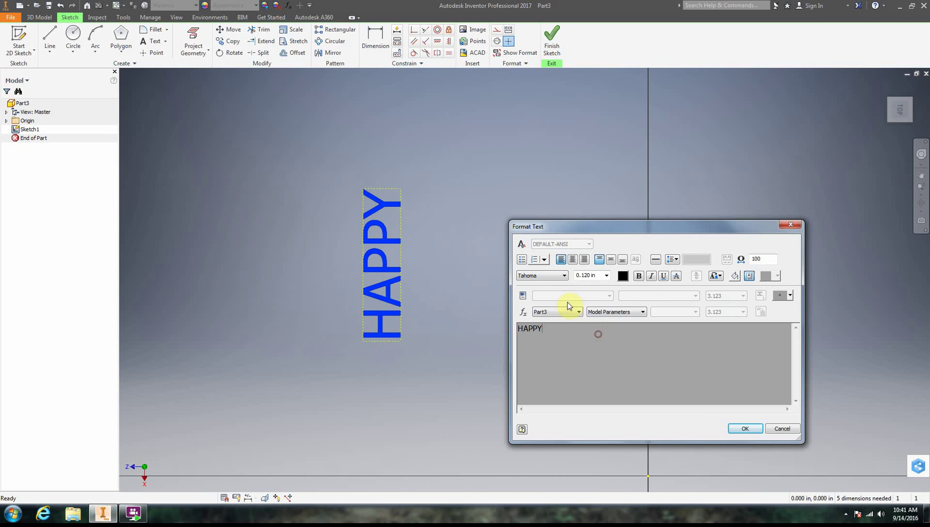
pyautogui.click(605, 275)
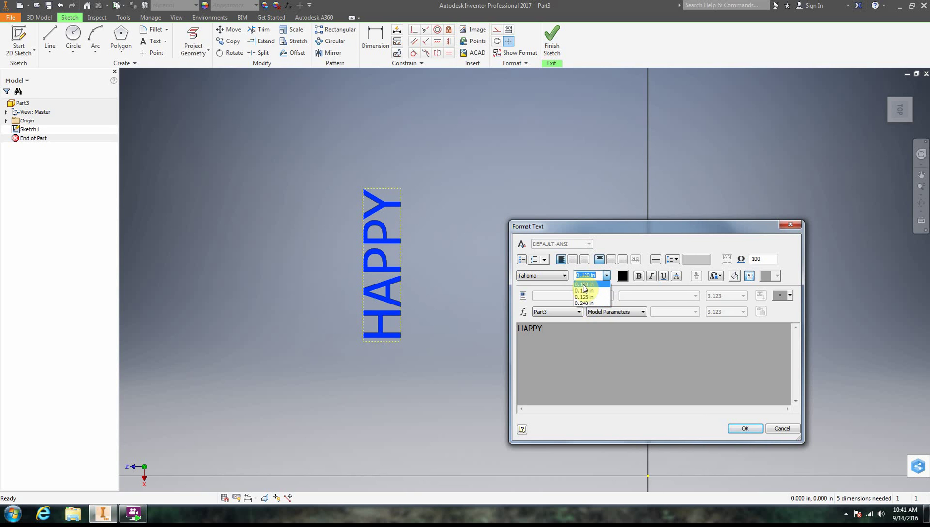
pyautogui.click(589, 275)
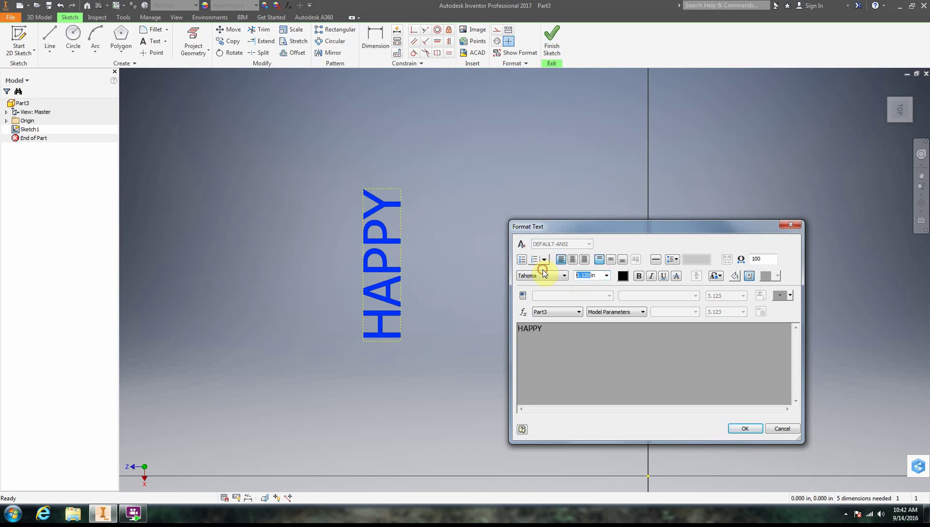
pyautogui.doubleClick(588, 275)
pyautogui.press('Return')
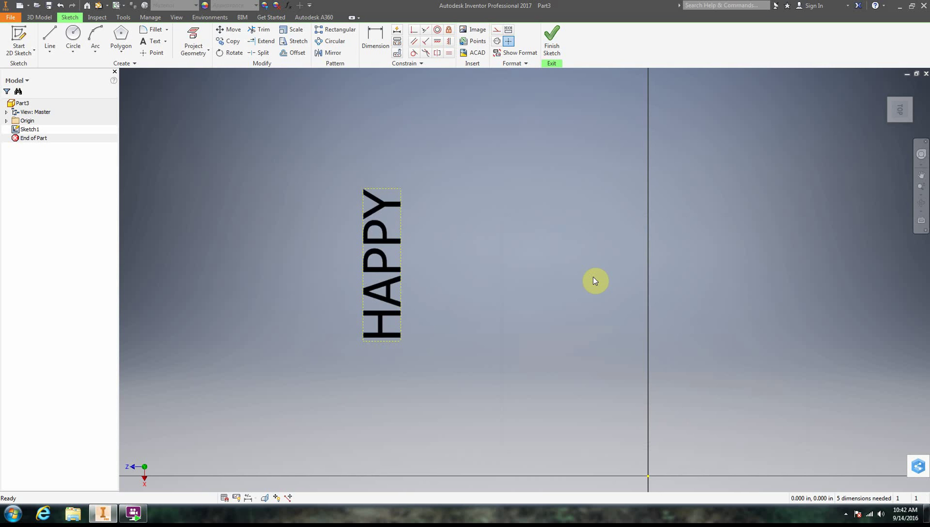
# - Reopen the HAPPY text, select the word and apply bold formatting
pyautogui.doubleClick(381, 209)
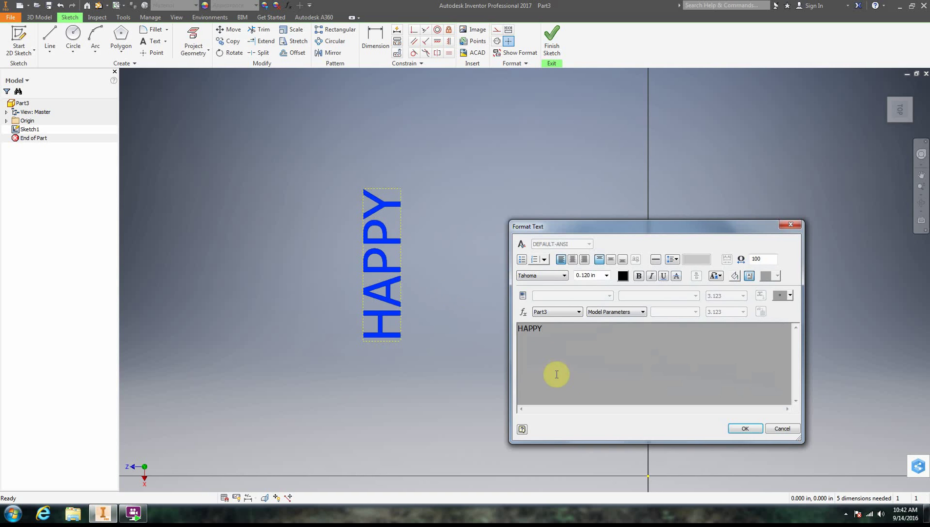
pyautogui.doubleClick(516, 325)
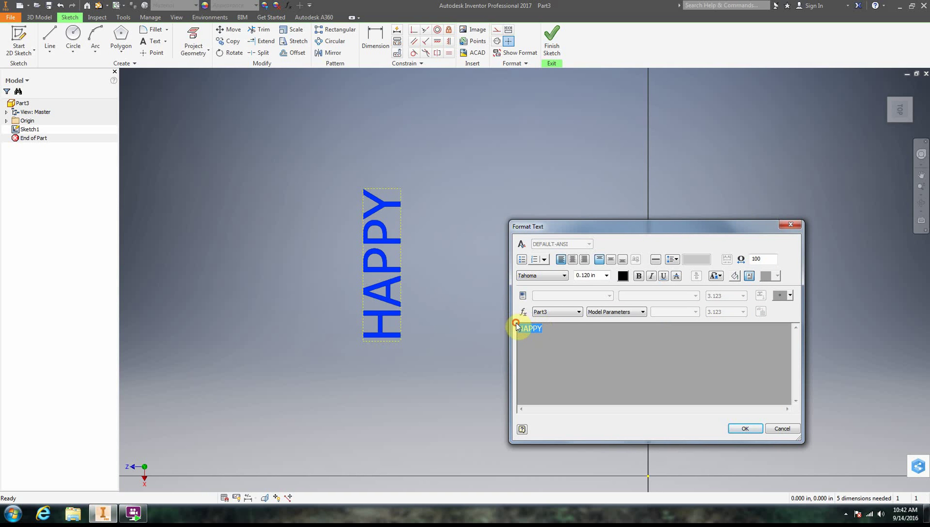
pyautogui.doubleClick(583, 275)
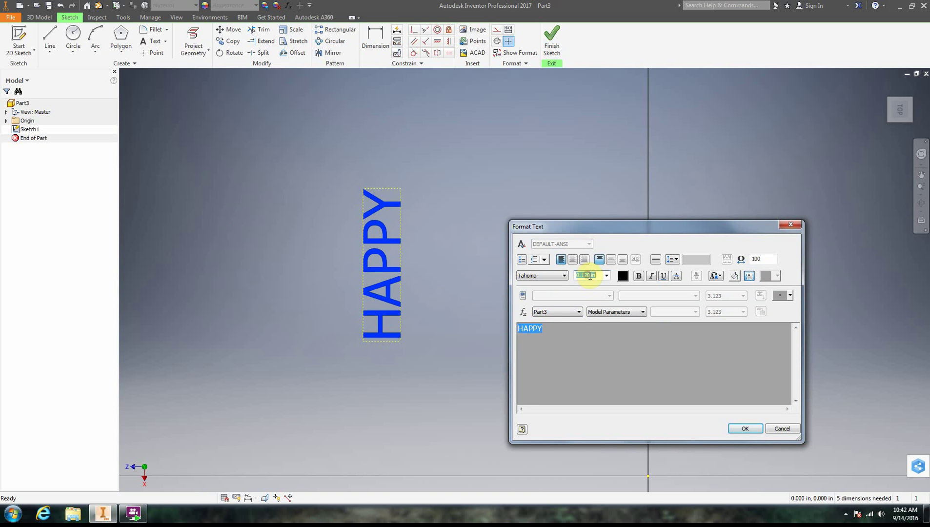
pyautogui.click(638, 276)
pyautogui.click(743, 428)
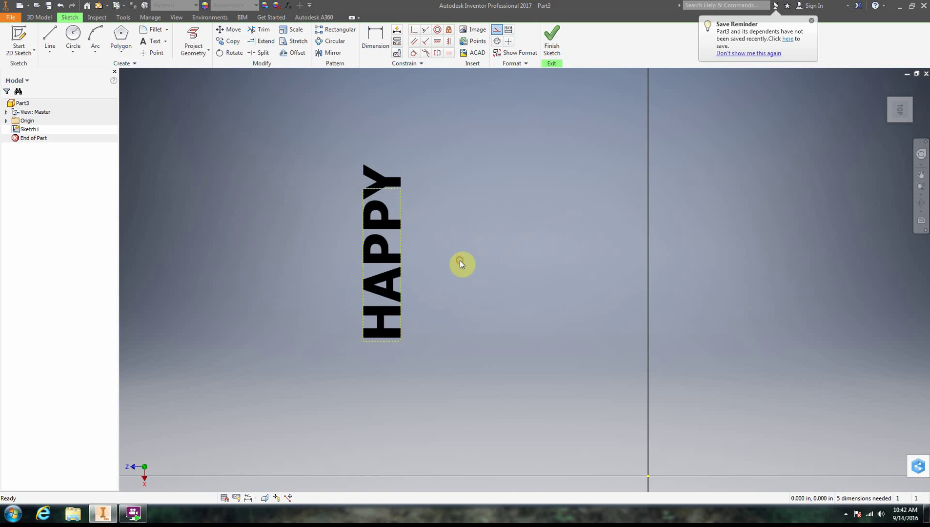
# - Reopen HAPPY in Format Text and browse the symbol and Model Parameters lists
pyautogui.doubleClick(385, 248)
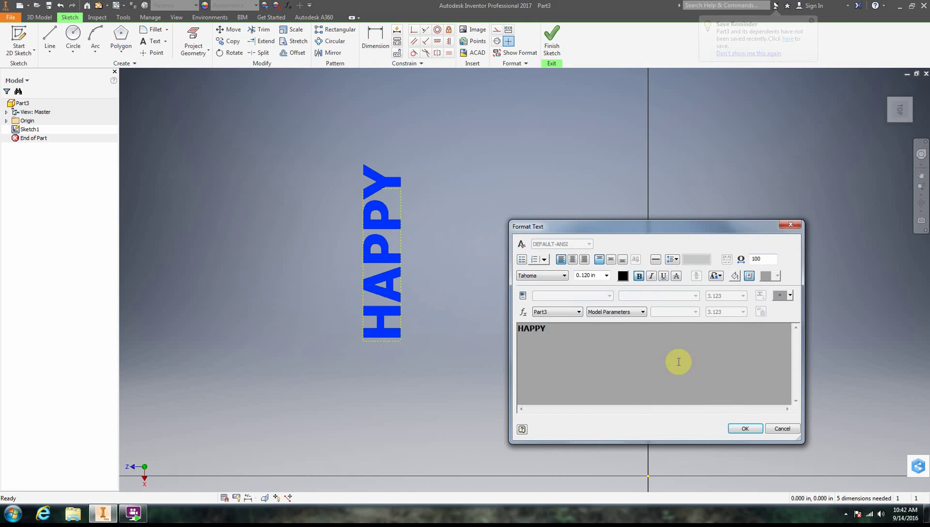
pyautogui.moveTo(611, 328); pyautogui.dragTo(491, 322)
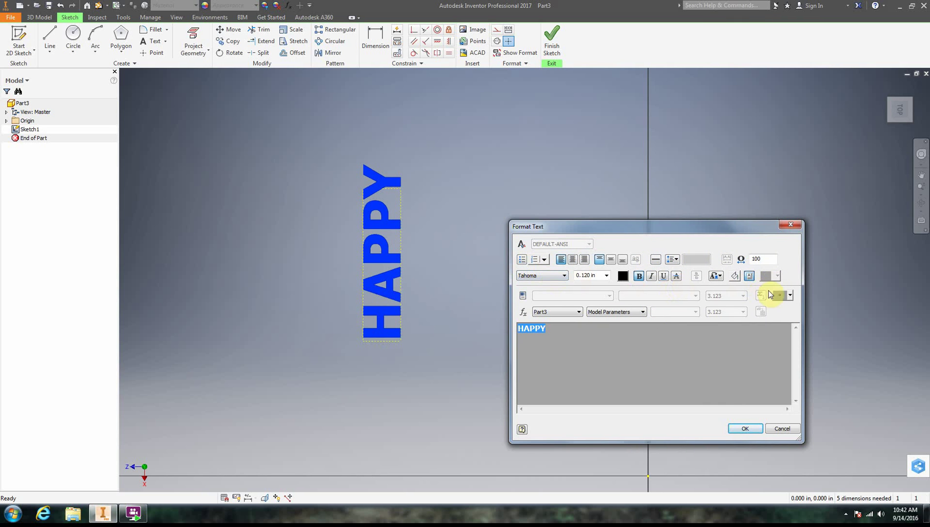
pyautogui.click(789, 295)
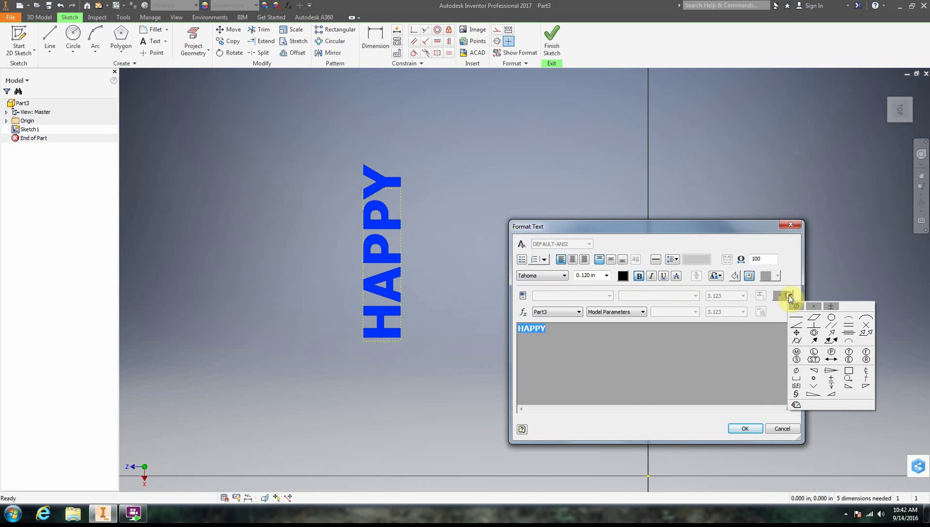
pyautogui.click(650, 363)
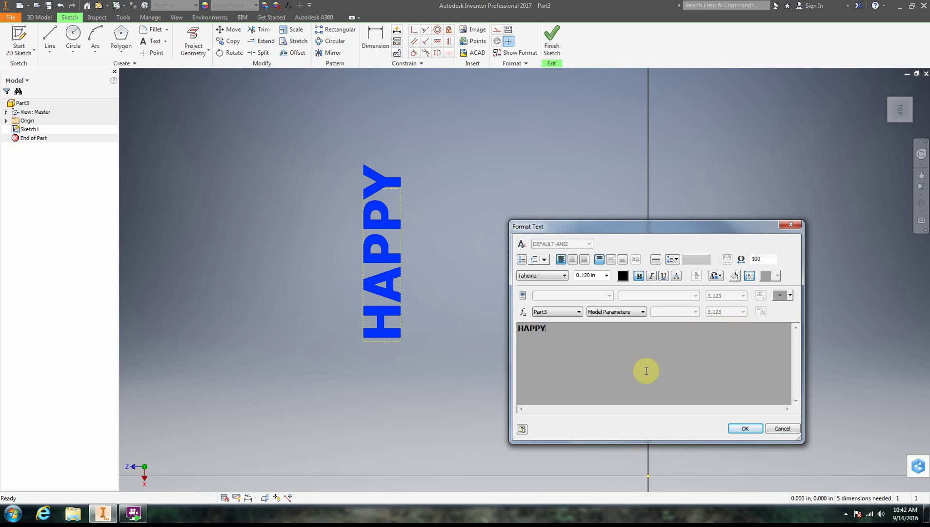
pyautogui.click(639, 314)
pyautogui.click(711, 351)
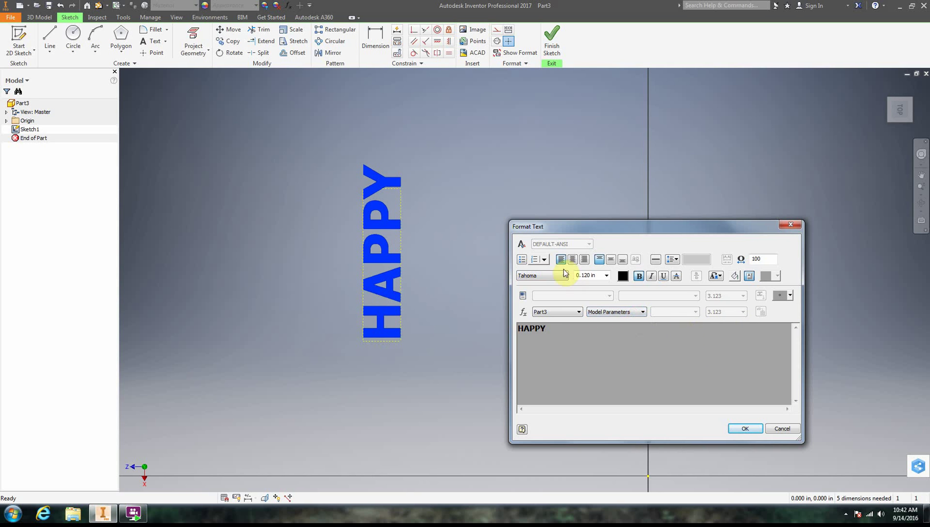
# - Select and deselect HAPPY, then close Format Text, keeping bold 0.120 in Tahoma
pyautogui.moveTo(557, 326); pyautogui.dragTo(502, 328)
pyautogui.click(761, 375)
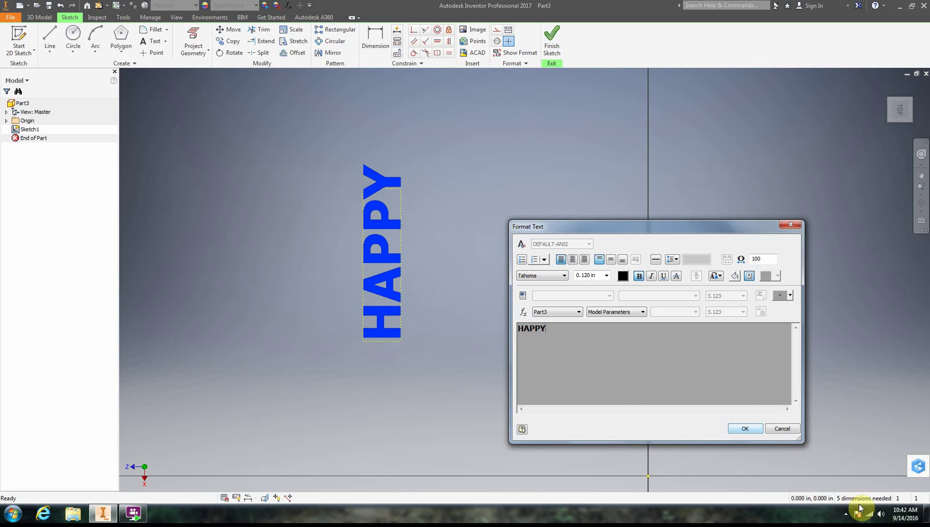
pyautogui.click(846, 514)
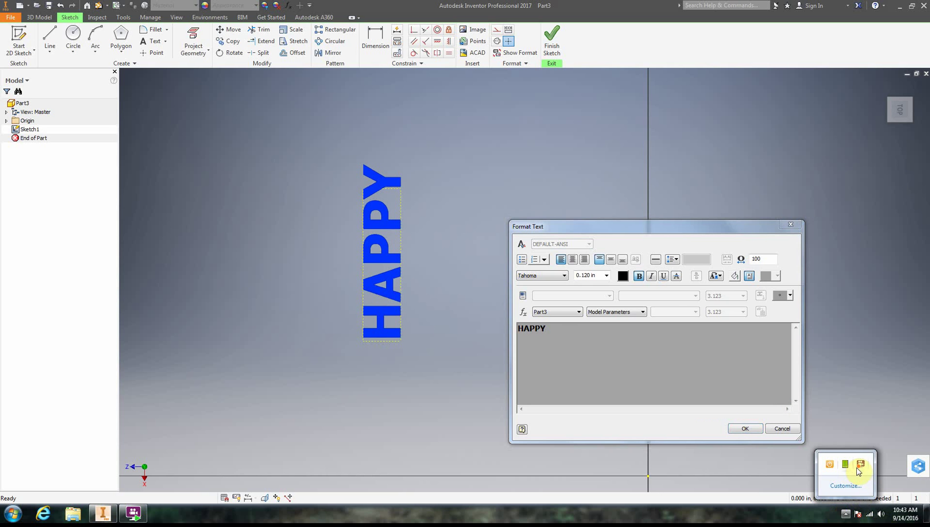
pyautogui.rightClick(860, 463)
pyautogui.click(847, 362)
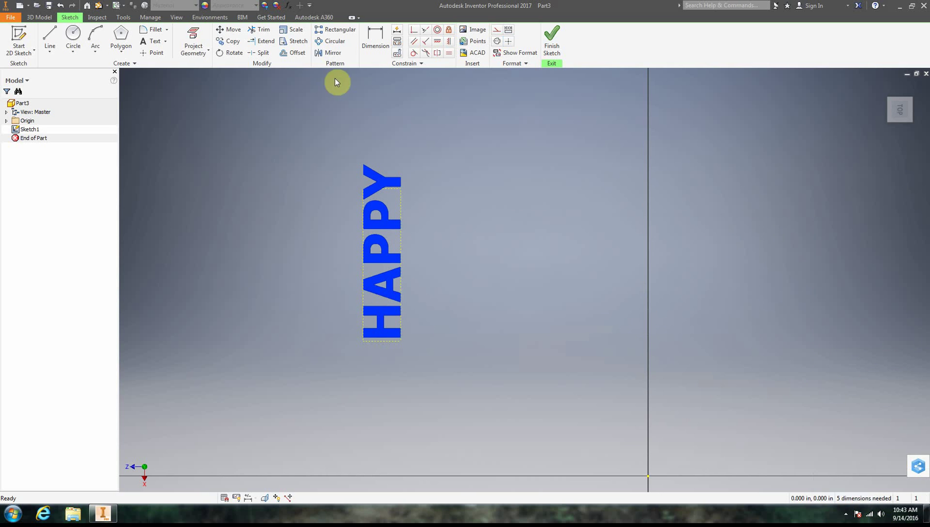
# - Draw a shallow three-point arc right of the vertical HAPPY text, crossing the vertical axis
pyautogui.click(95, 51)
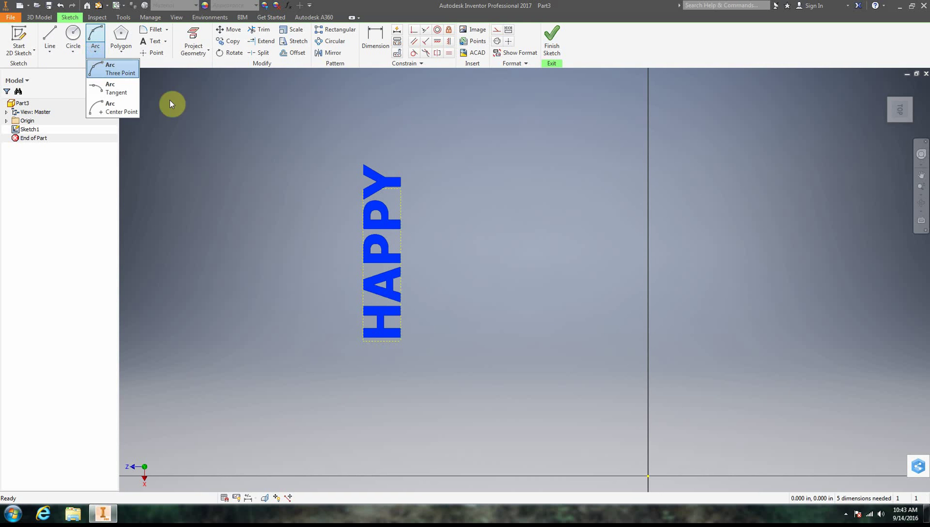
pyautogui.click(105, 67)
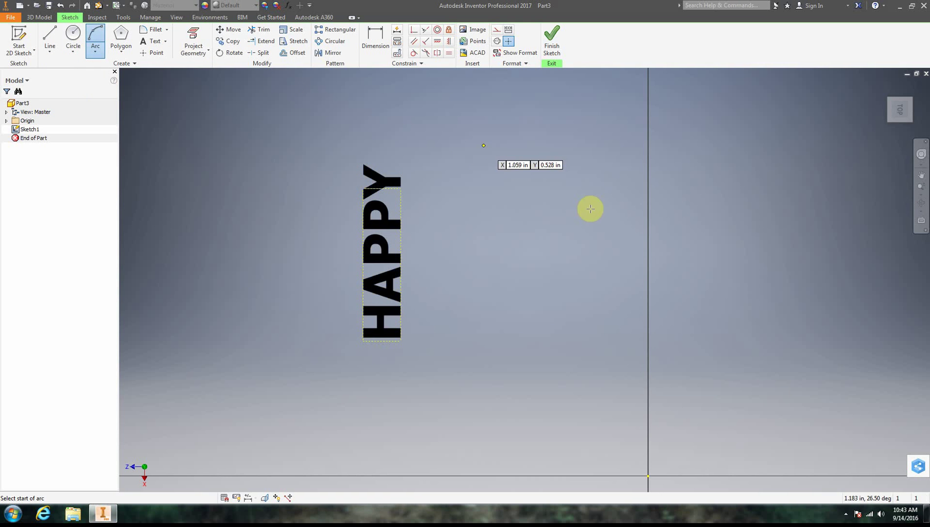
pyautogui.click(504, 256)
pyautogui.click(815, 265)
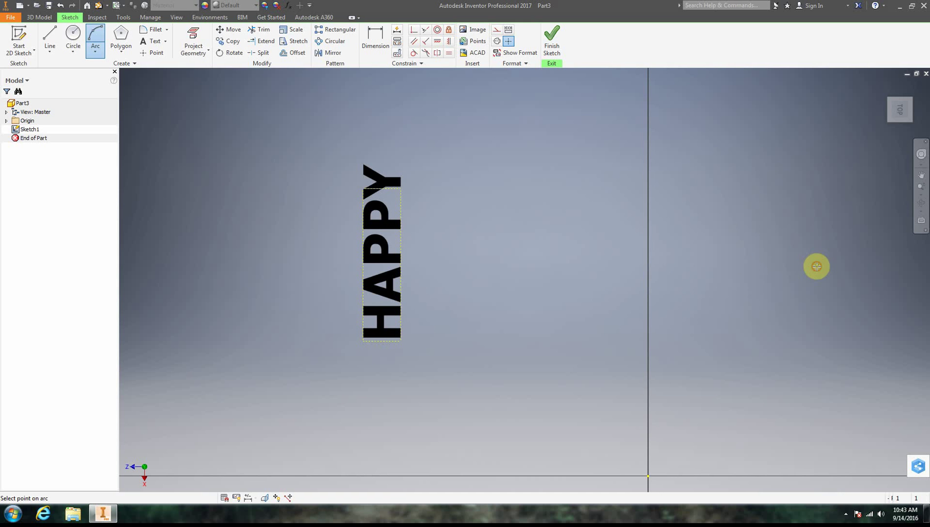
pyautogui.click(787, 250)
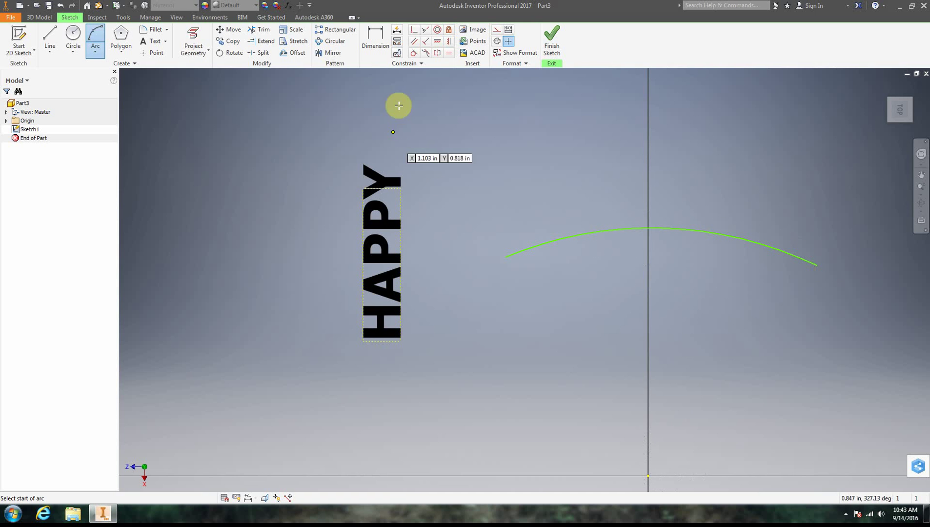
# - Add Geometry Text reading HAPPY along the three-point arc
pyautogui.click(166, 42)
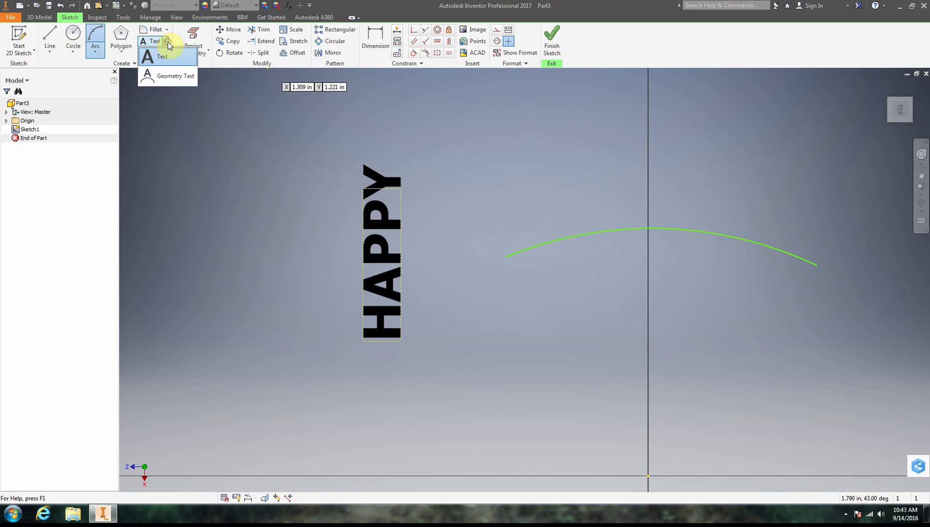
pyautogui.click(165, 75)
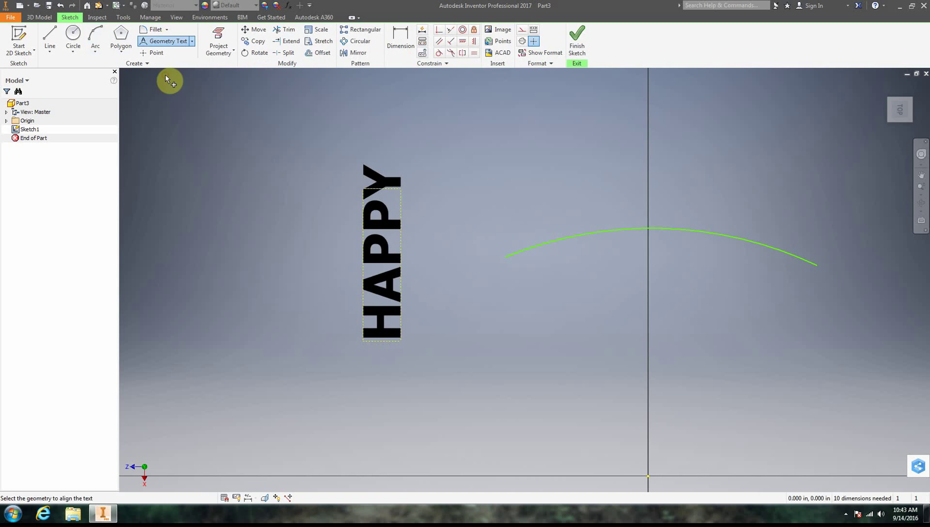
pyautogui.click(658, 227)
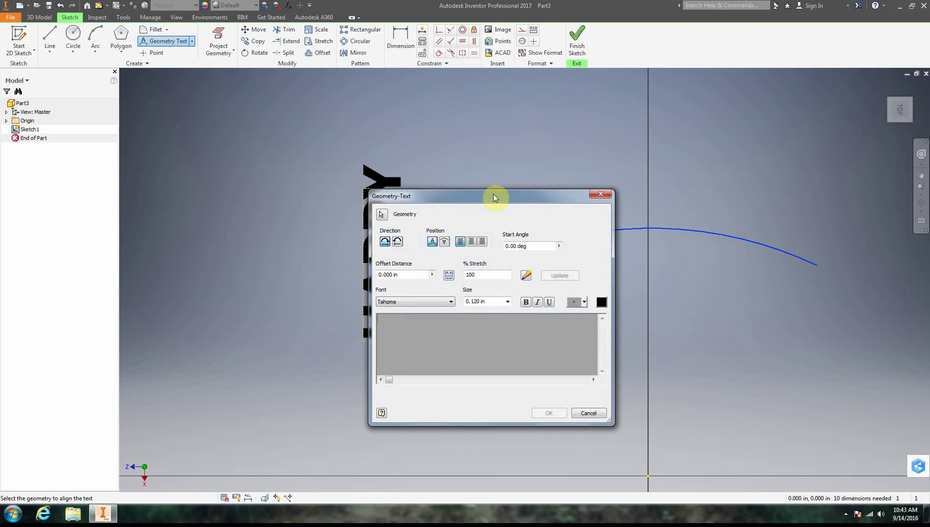
pyautogui.moveTo(493, 194); pyautogui.dragTo(269, 188)
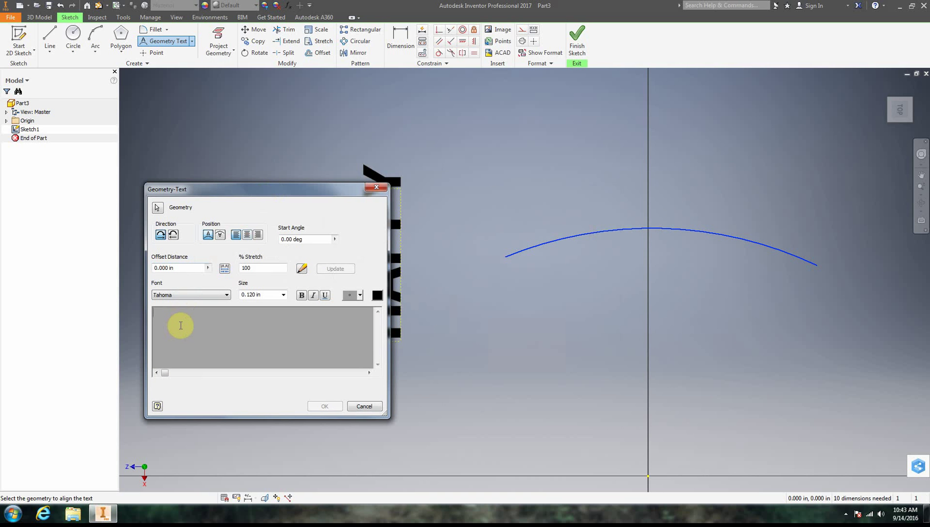
pyautogui.write('HAPPY')
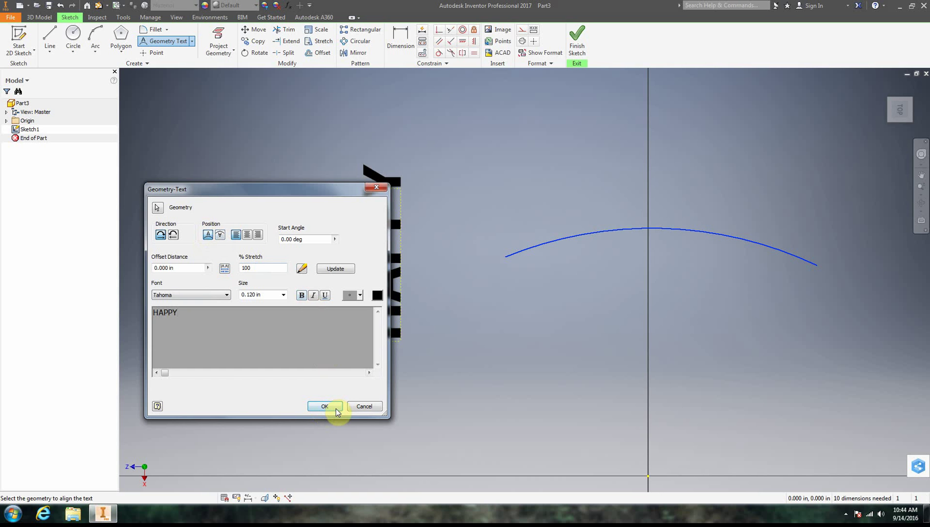
pyautogui.click(314, 409)
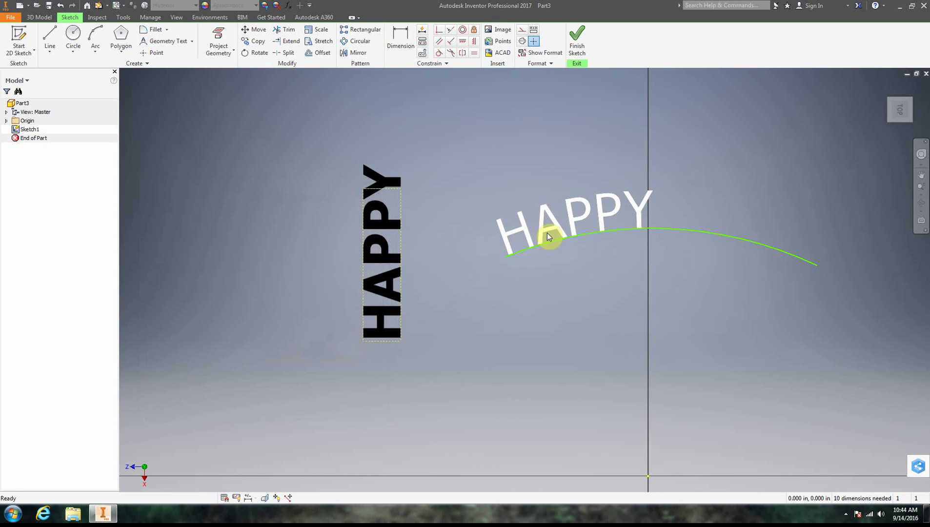
# - Set the arc text's start angle to 10 deg, shifting HAPPY along the arc
pyautogui.doubleClick(559, 228)
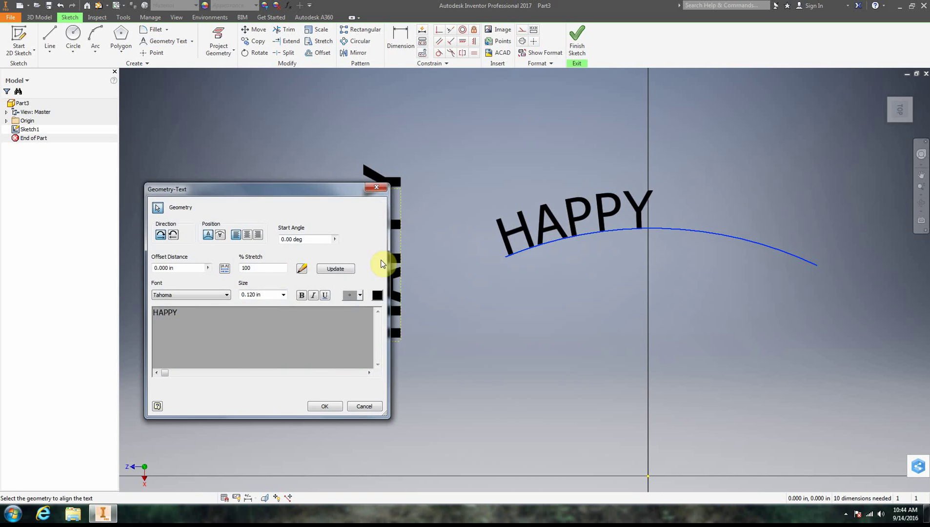
pyautogui.moveTo(328, 195); pyautogui.dragTo(435, 228)
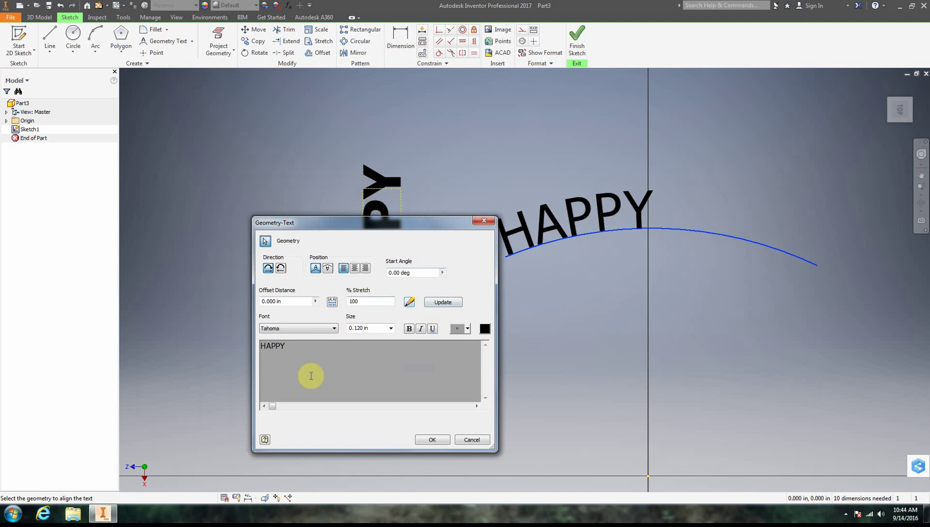
pyautogui.moveTo(309, 345); pyautogui.dragTo(195, 347)
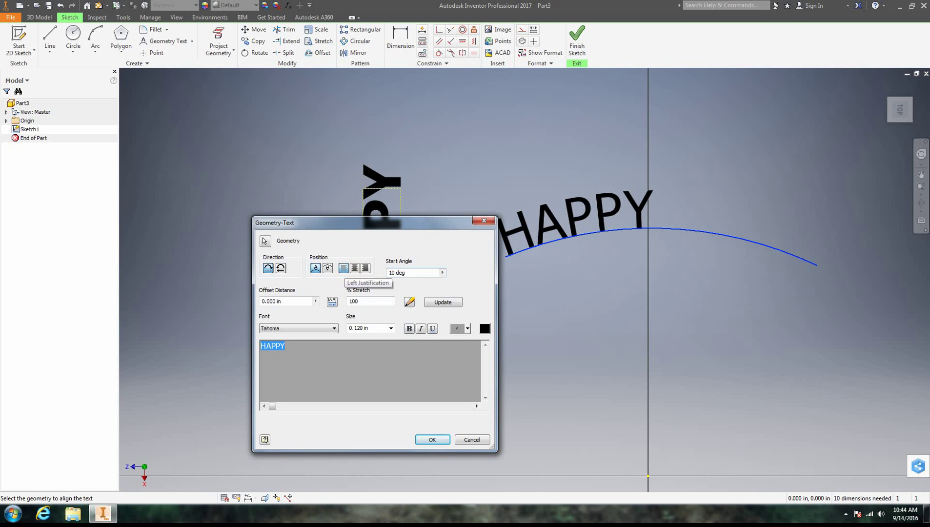
pyautogui.click(431, 439)
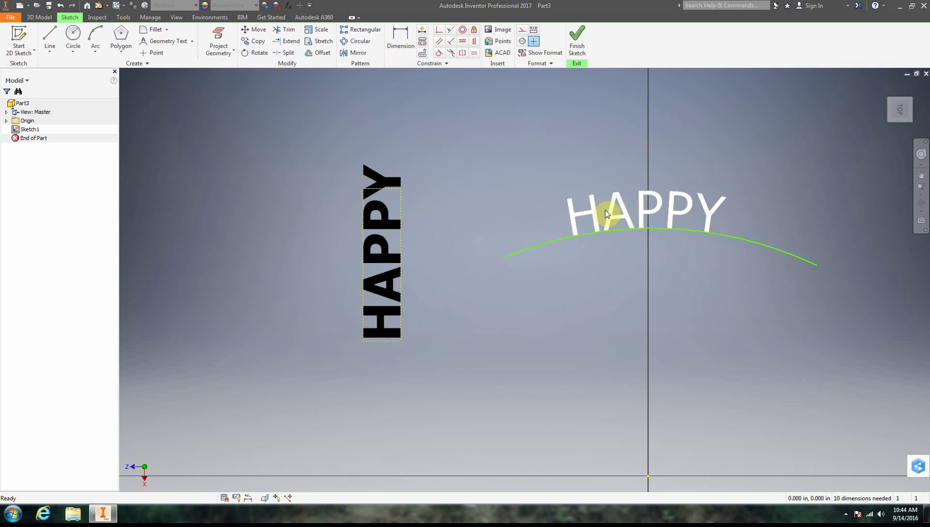
pyautogui.click(595, 220)
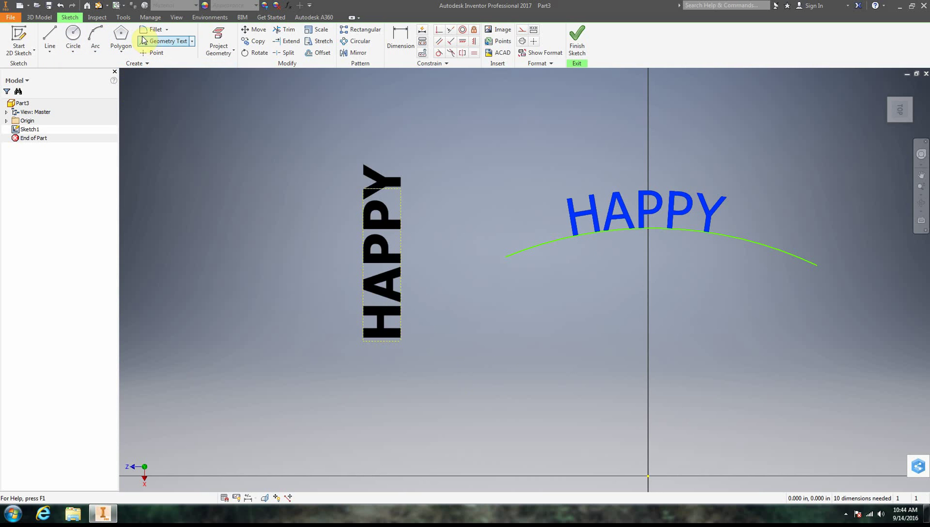
# - Draw a wide two-point rectangle above the HAPPY texts
pyautogui.click(121, 51)
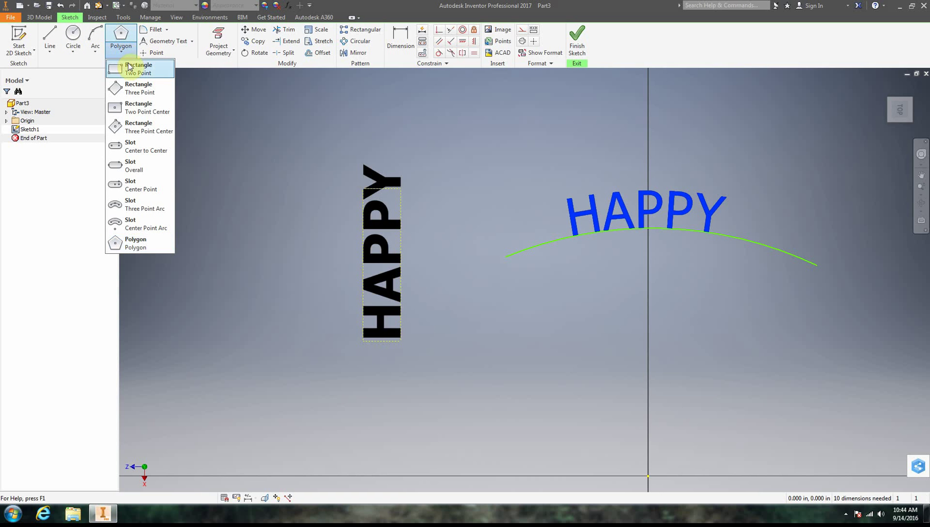
pyautogui.click(130, 68)
pyautogui.scroll(-2, 583, 321)
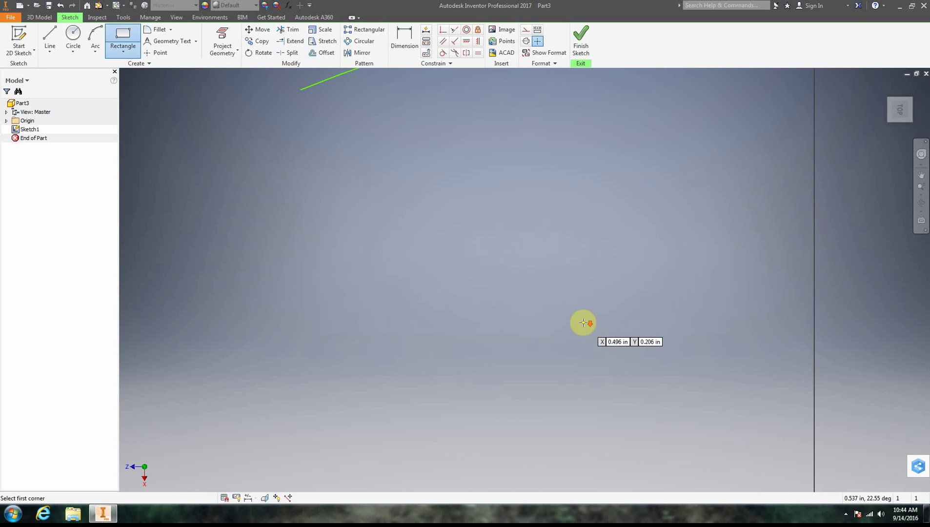
pyautogui.scroll(-2, 582, 322)
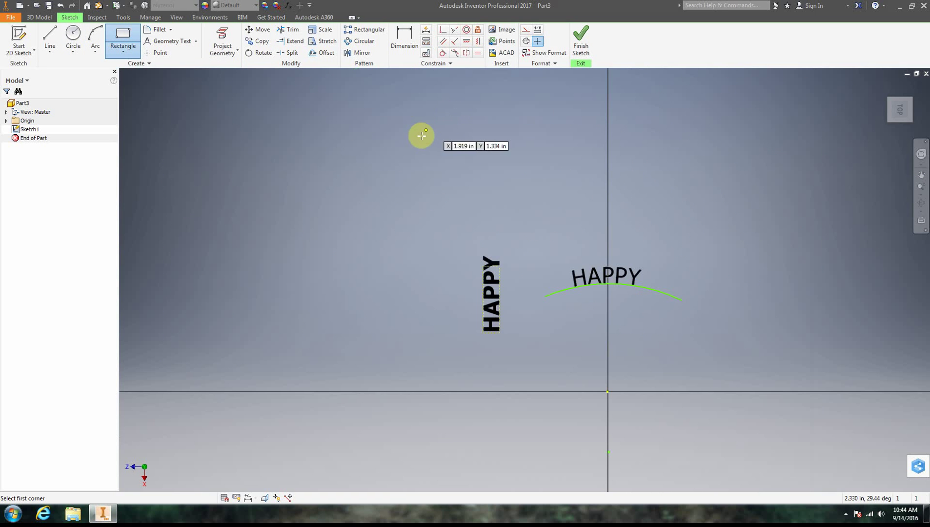
pyautogui.click(444, 114)
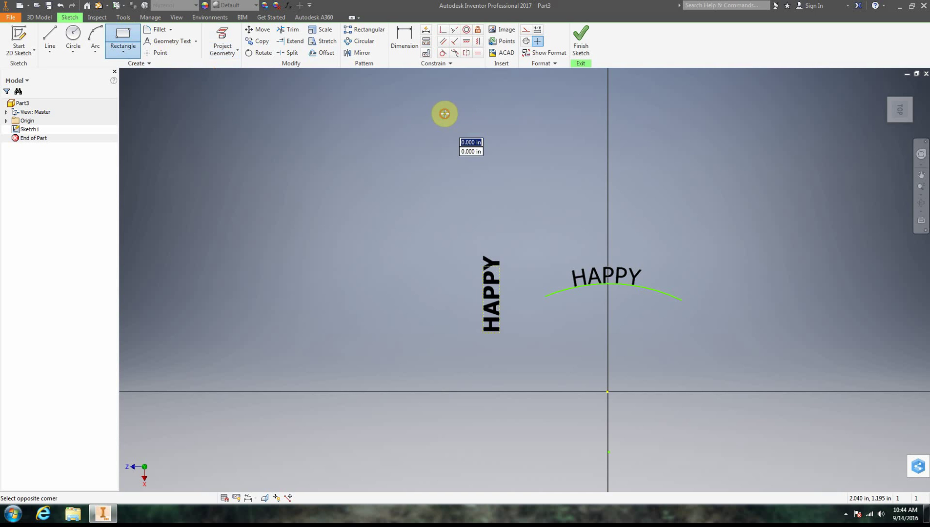
pyautogui.click(714, 206)
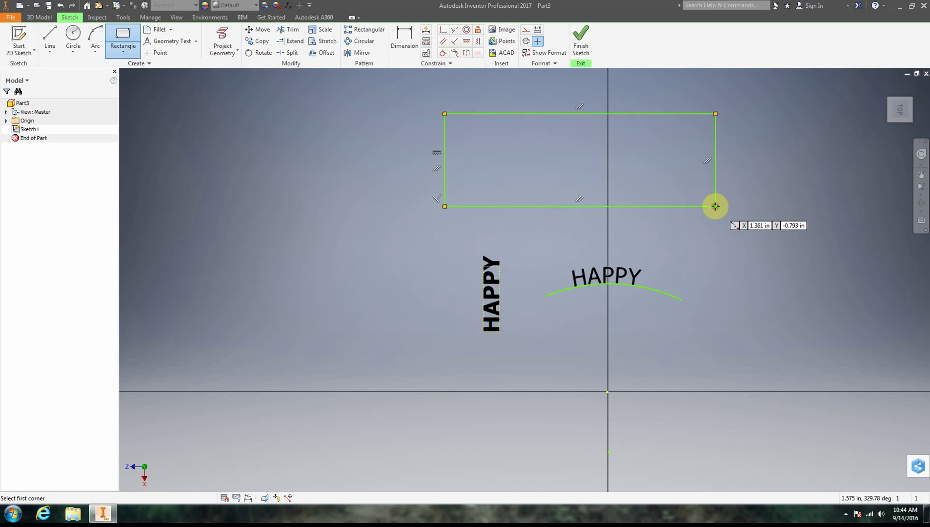
# - Draw two tall narrow rectangles crossing the right and left parts of the wide one
pyautogui.click(621, 77)
pyautogui.click(662, 243)
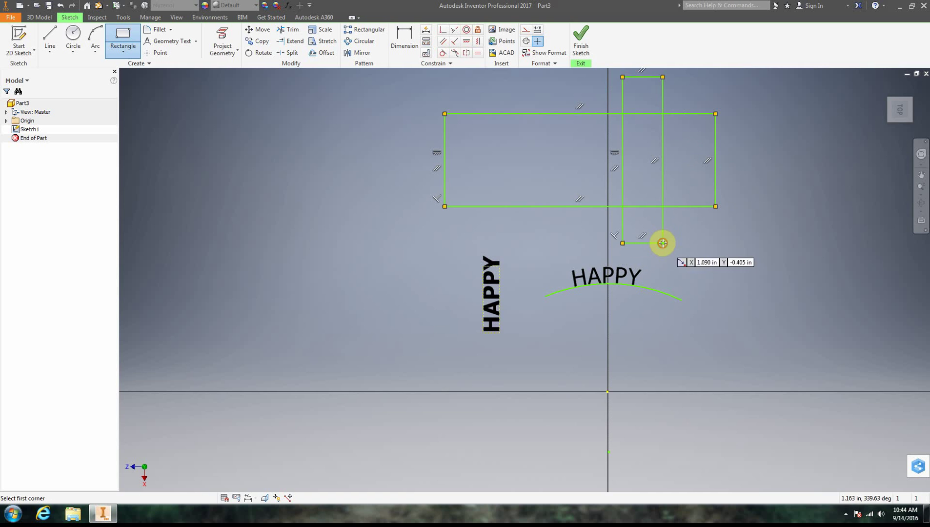
pyautogui.click(488, 84)
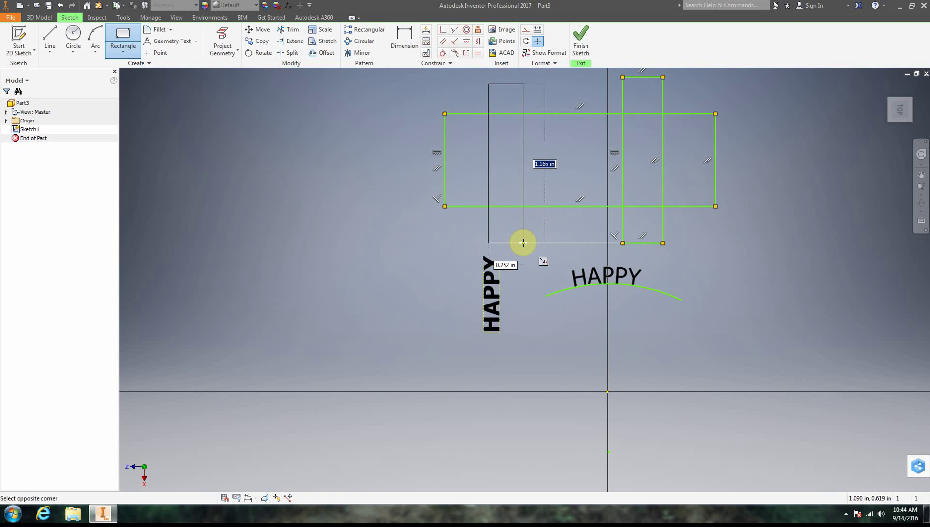
pyautogui.click(522, 243)
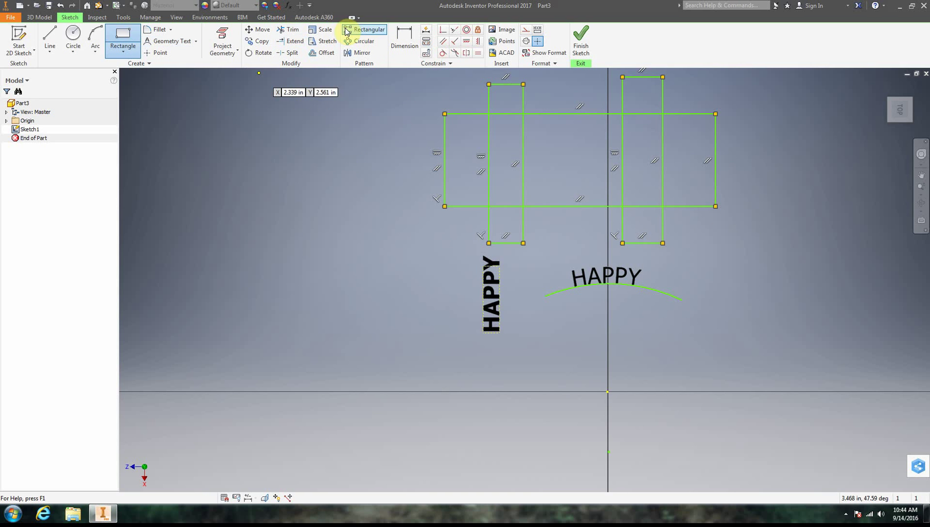
# - Trim the eight interior segments where both tabs overlap the wide rectangle
pyautogui.click(289, 30)
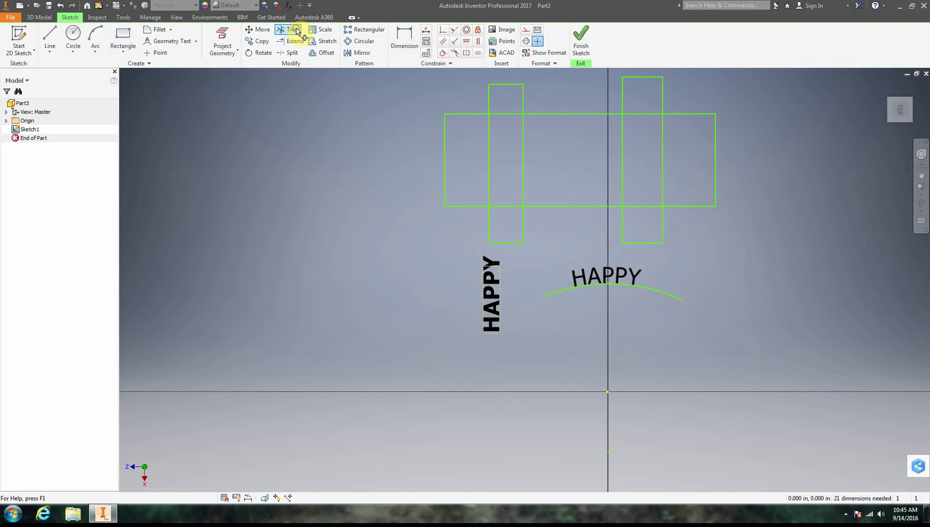
pyautogui.click(505, 117)
pyautogui.click(489, 141)
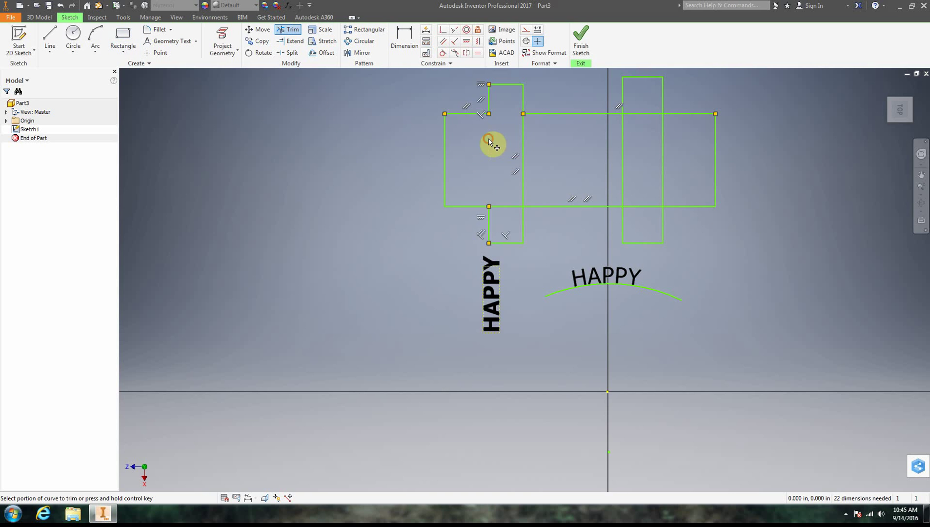
pyautogui.click(523, 151)
pyautogui.click(506, 207)
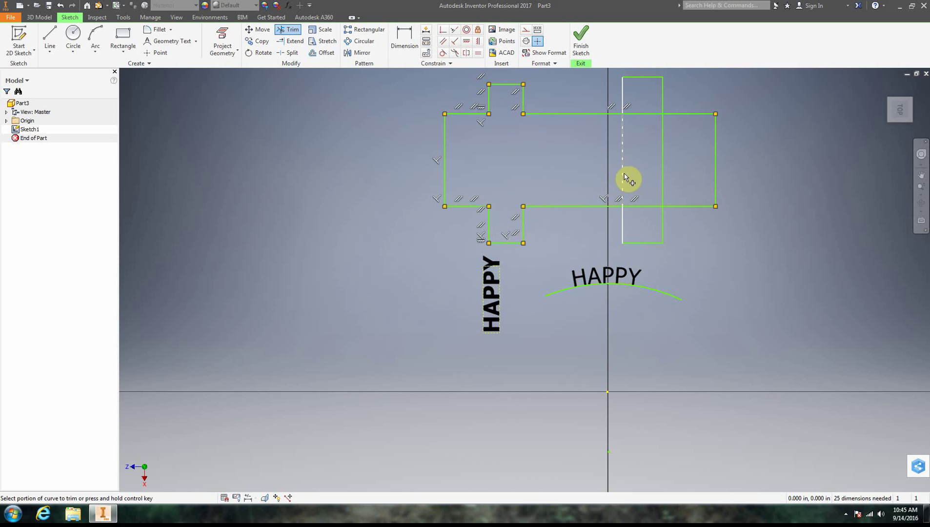
pyautogui.click(623, 173)
pyautogui.click(646, 115)
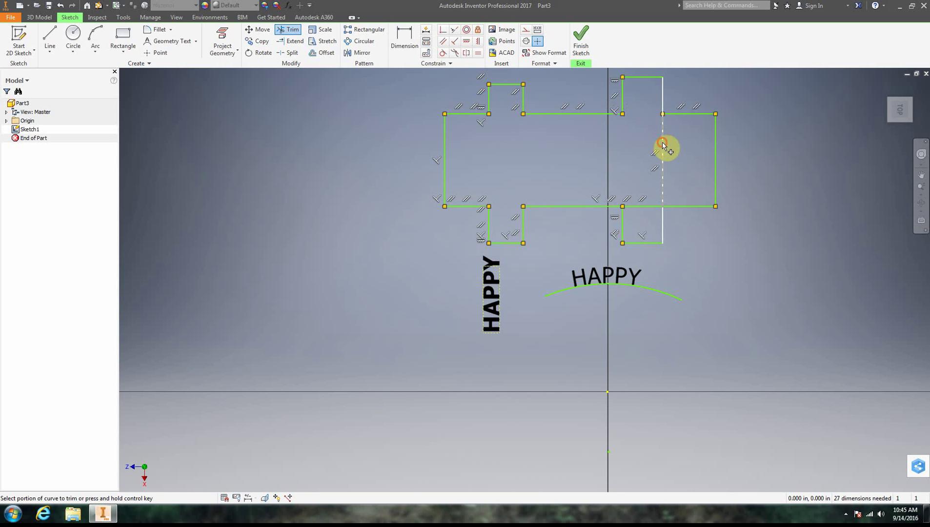
pyautogui.click(663, 147)
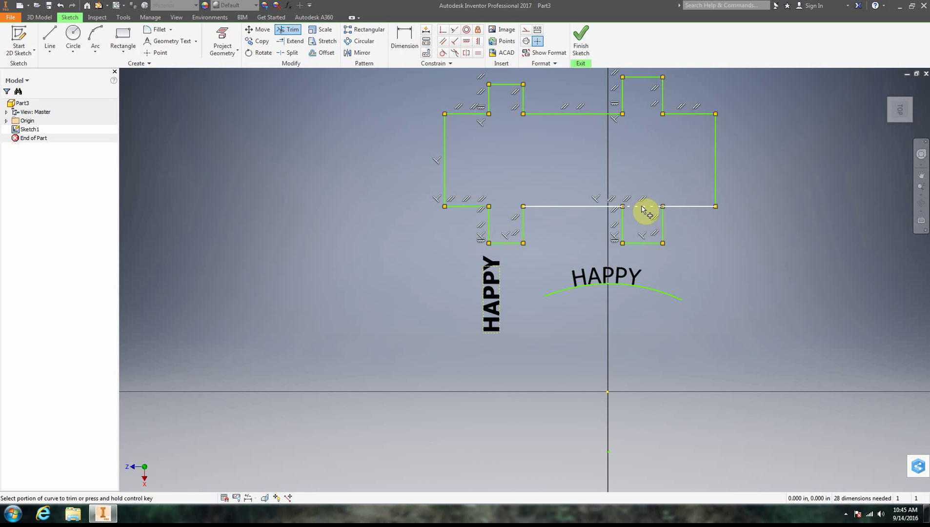
pyautogui.click(642, 207)
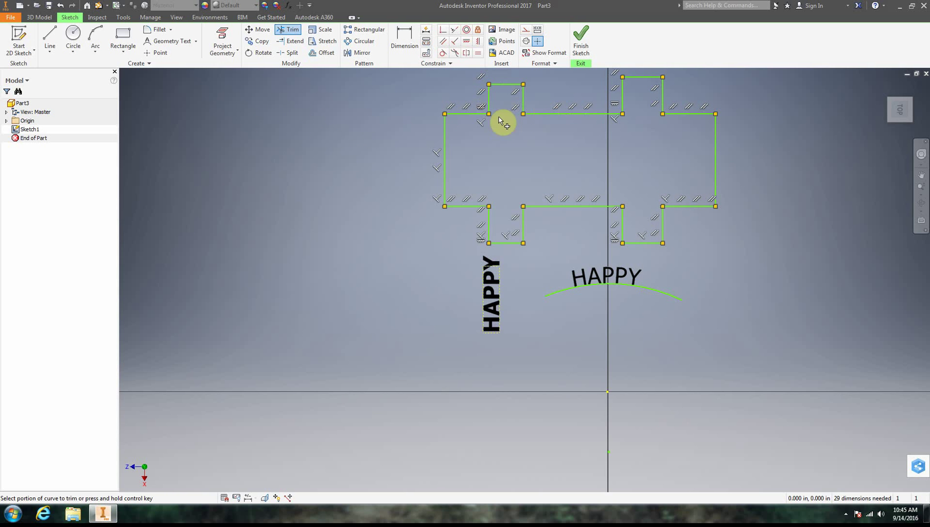
# - End the Trim command and clear the selection of the upper tab's vertical lines
pyautogui.rightClick(257, 175)
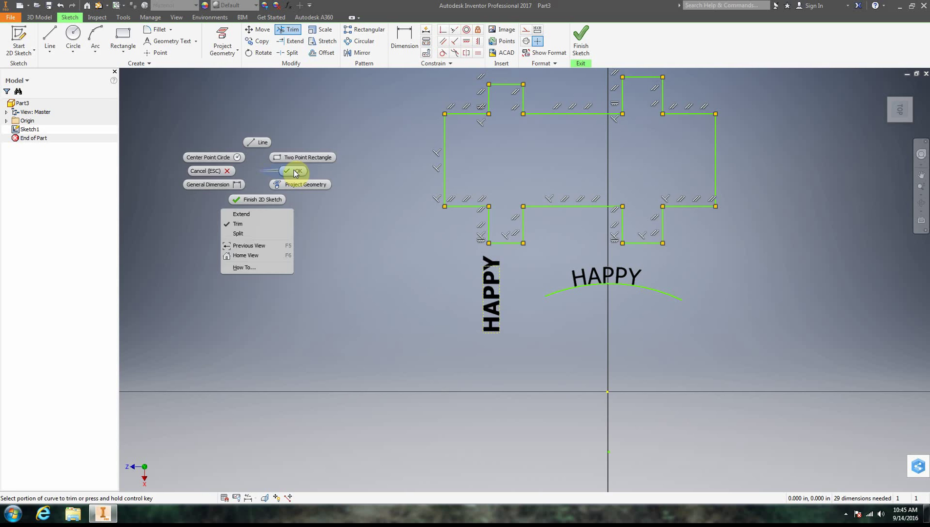
pyautogui.click(315, 176)
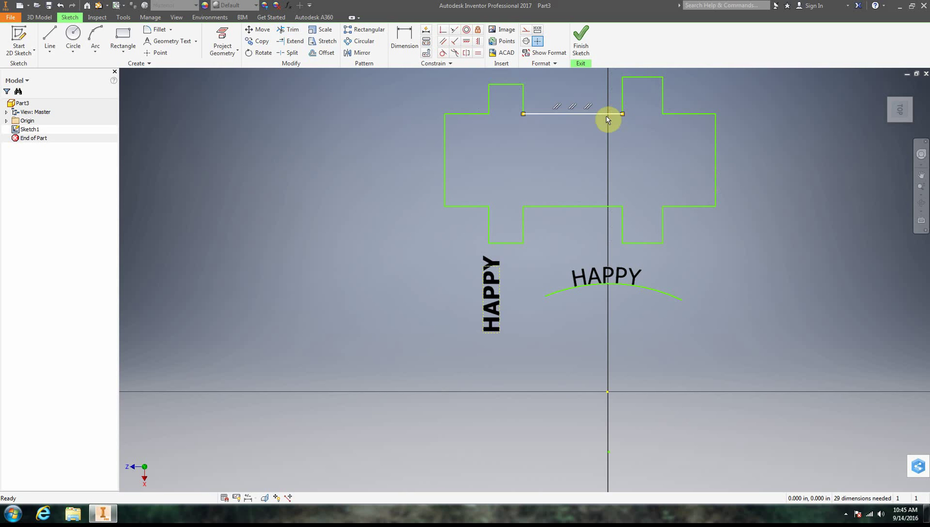
pyautogui.click(522, 97)
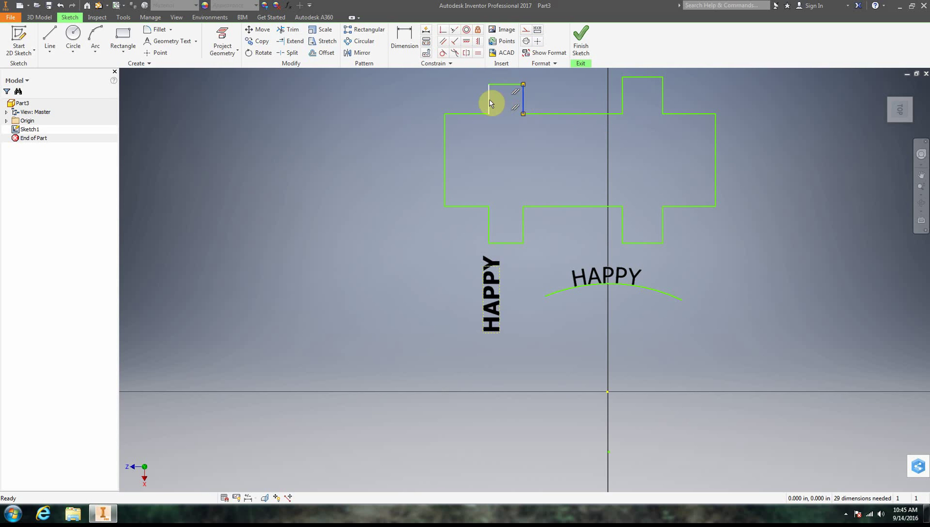
pyautogui.click(489, 101)
pyautogui.click(353, 196)
pyautogui.click(782, 170)
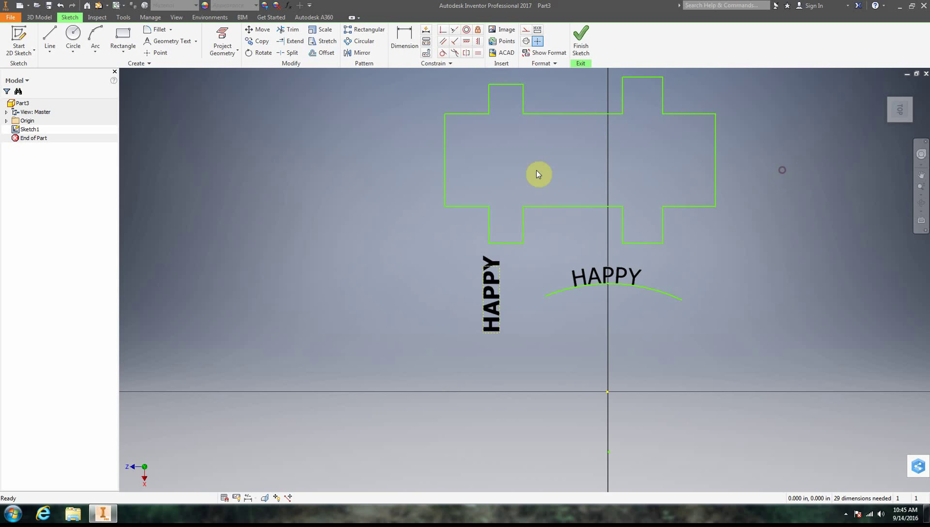
# - Show all sketch constraints, then hide them so only the outline remains visible
pyautogui.rightClick(359, 236)
pyautogui.click(436, 307)
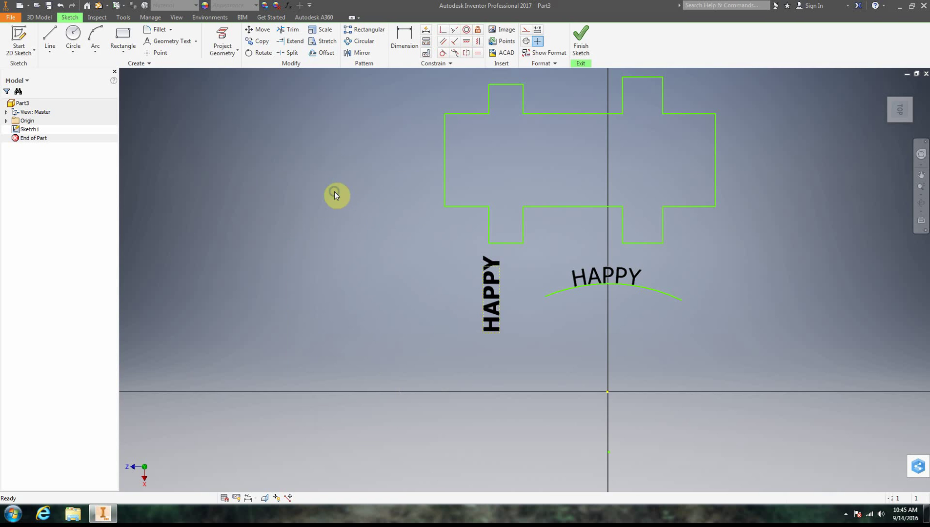
pyautogui.rightClick(335, 192)
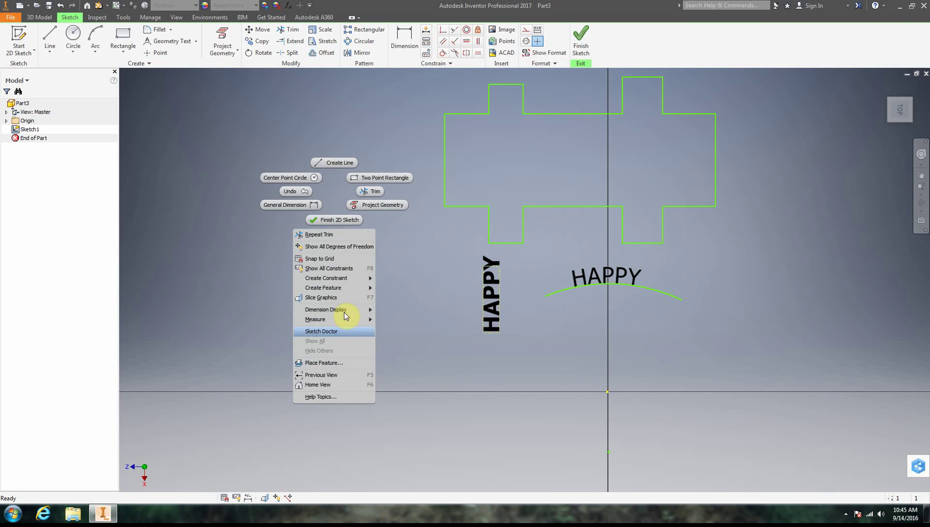
pyautogui.click(344, 271)
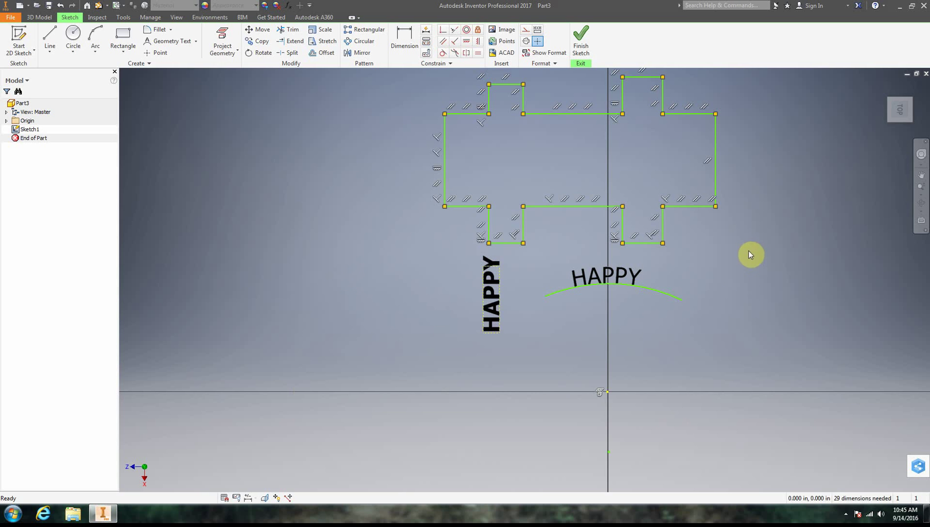
pyautogui.rightClick(748, 324)
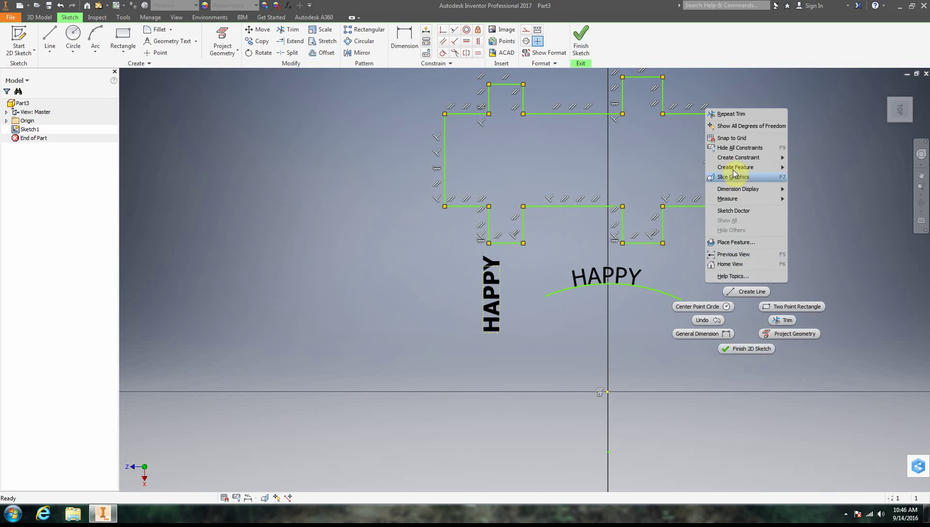
pyautogui.click(730, 146)
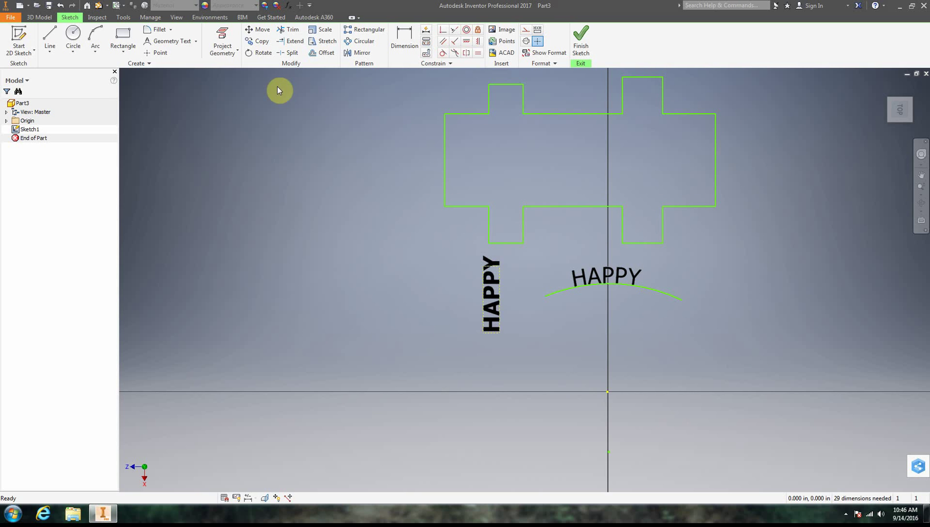
# - Fillet the upper tab corners and the outline's top-left corner
pyautogui.click(166, 32)
pyautogui.click(155, 33)
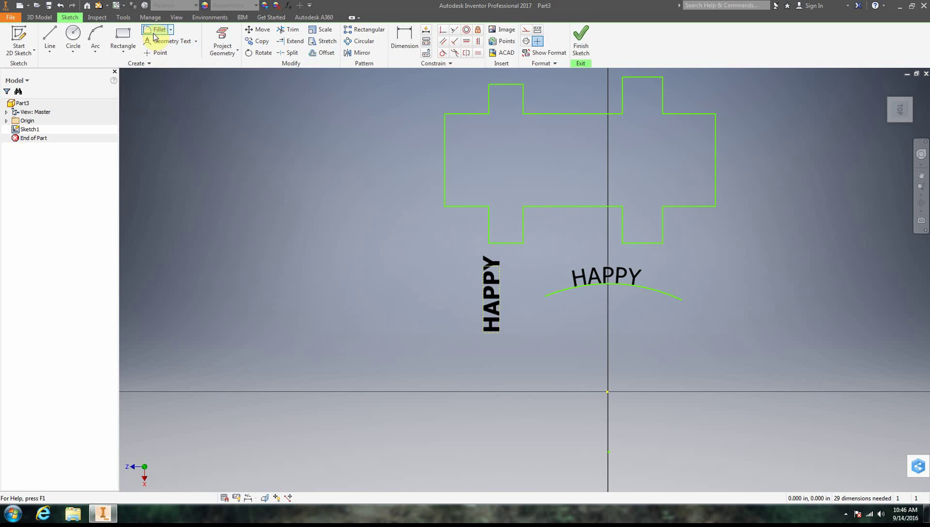
pyautogui.click(154, 32)
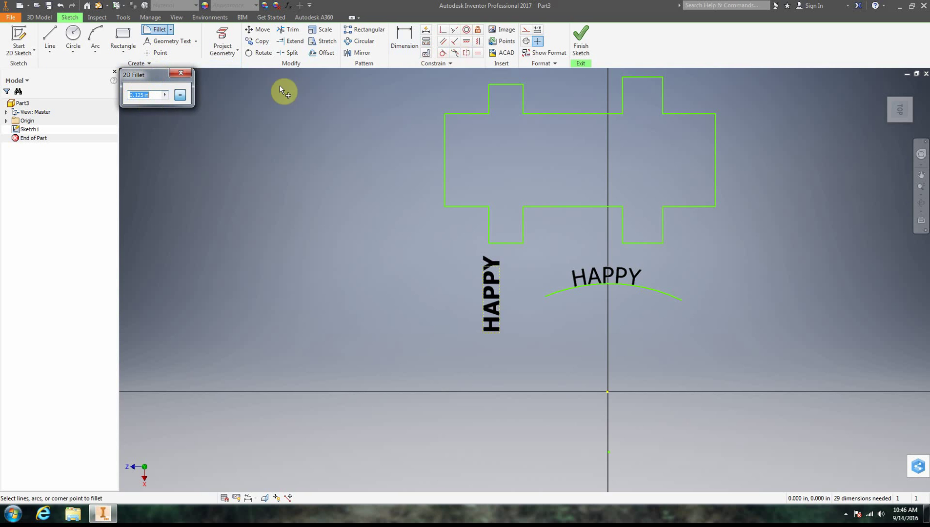
pyautogui.click(489, 85)
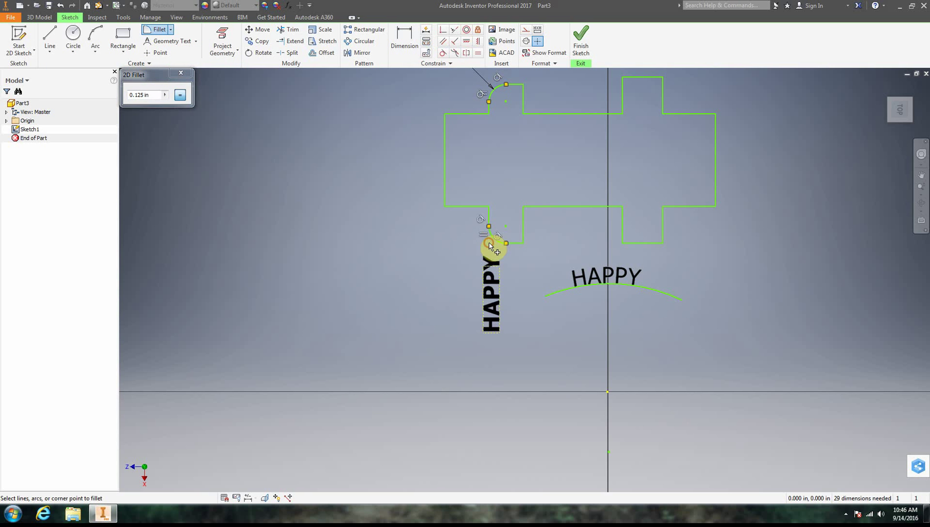
pyautogui.click(622, 244)
pyautogui.click(623, 79)
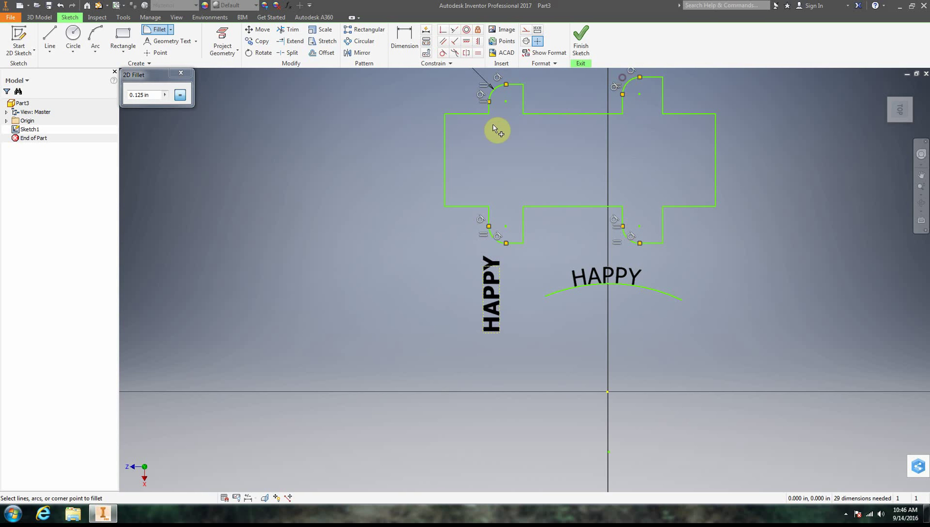
pyautogui.click(445, 117)
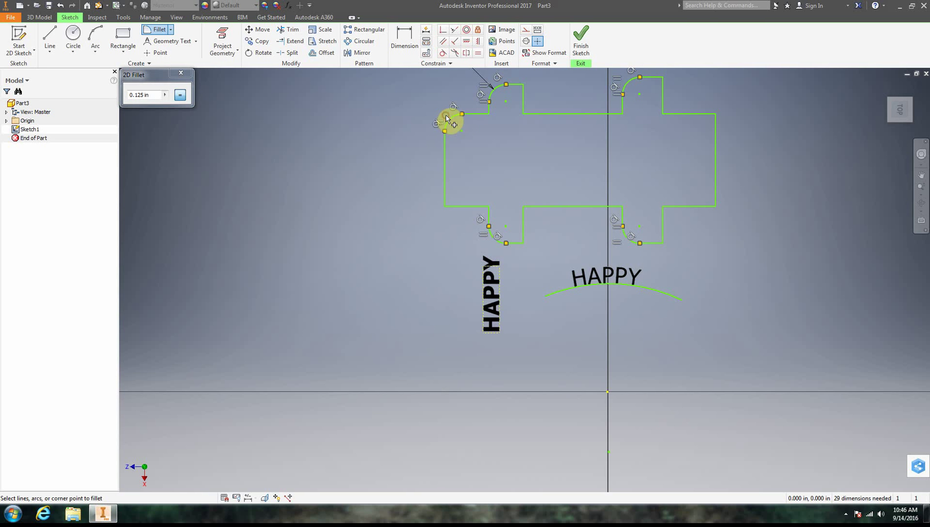
# - Edit the fillet radius value in the 2D Fillet settings
pyautogui.click(165, 96)
pyautogui.click(142, 96)
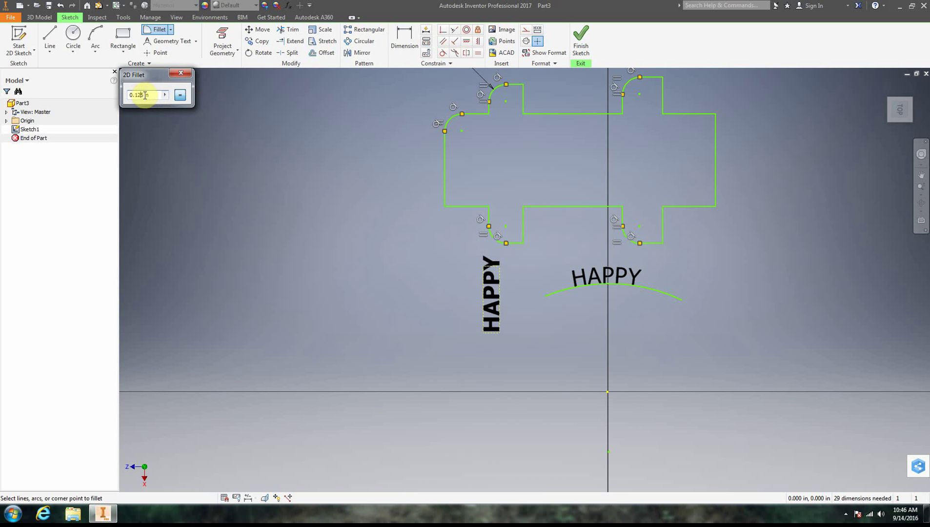
pyautogui.moveTo(136, 93); pyautogui.dragTo(123, 92)
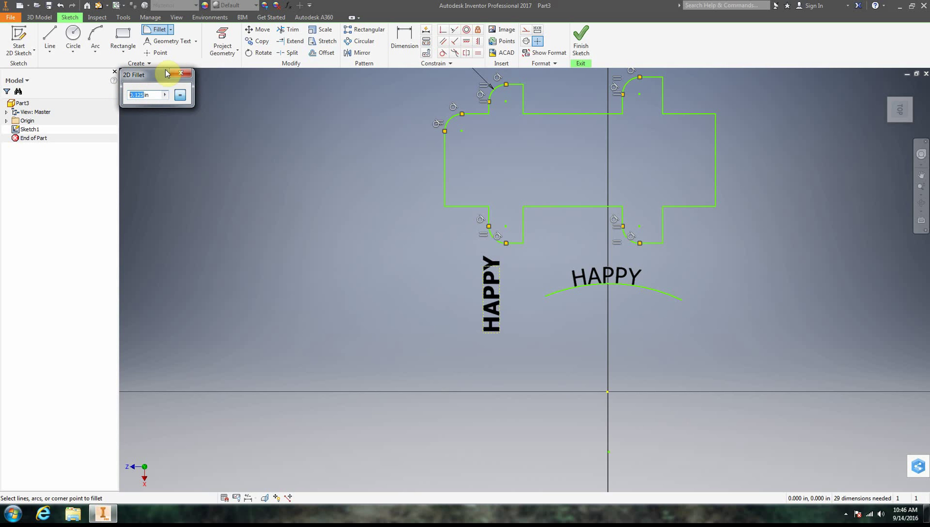
pyautogui.write('.')
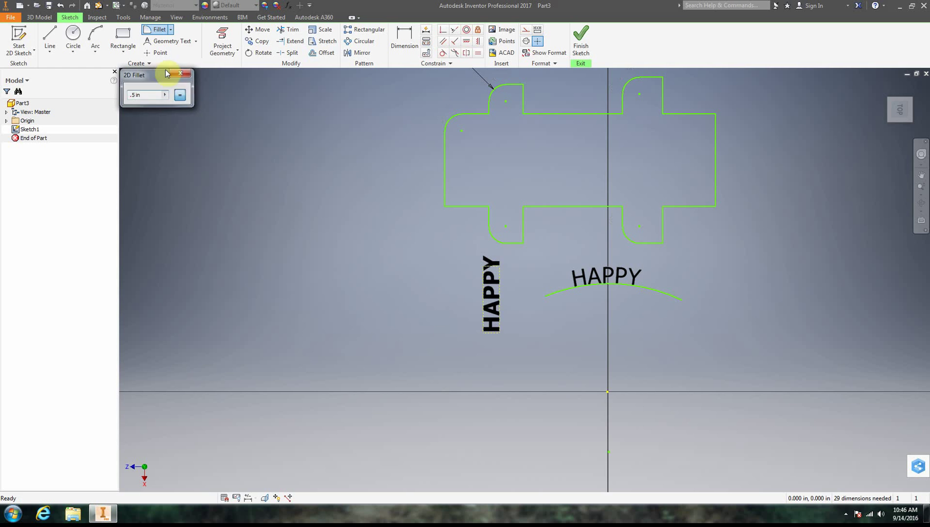
pyautogui.click(171, 73)
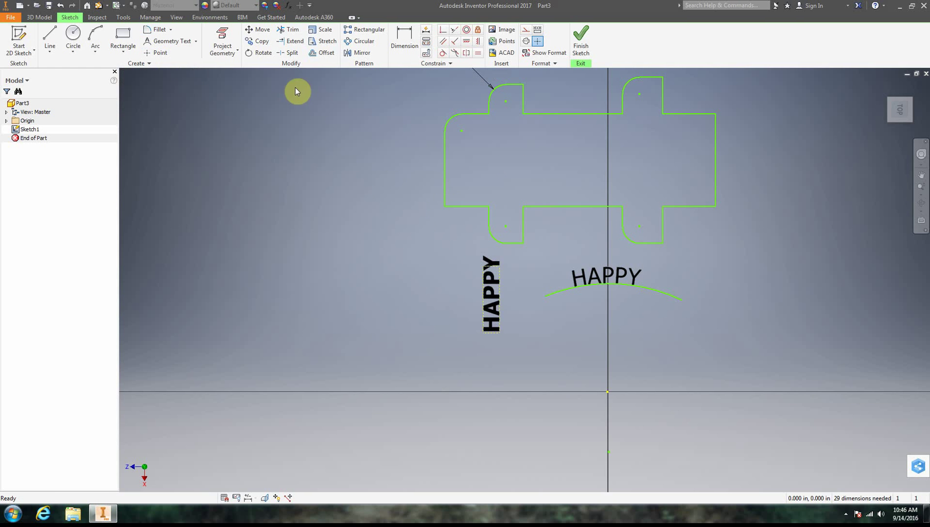
pyautogui.click(169, 41)
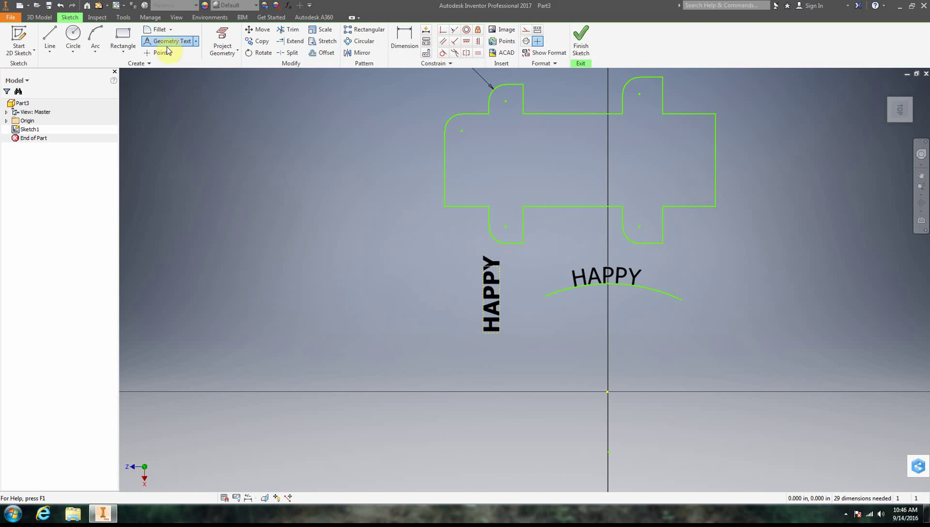
# - Try a 0.500 in fillet on the bottom-left corner, then undo it as oversized
pyautogui.click(156, 30)
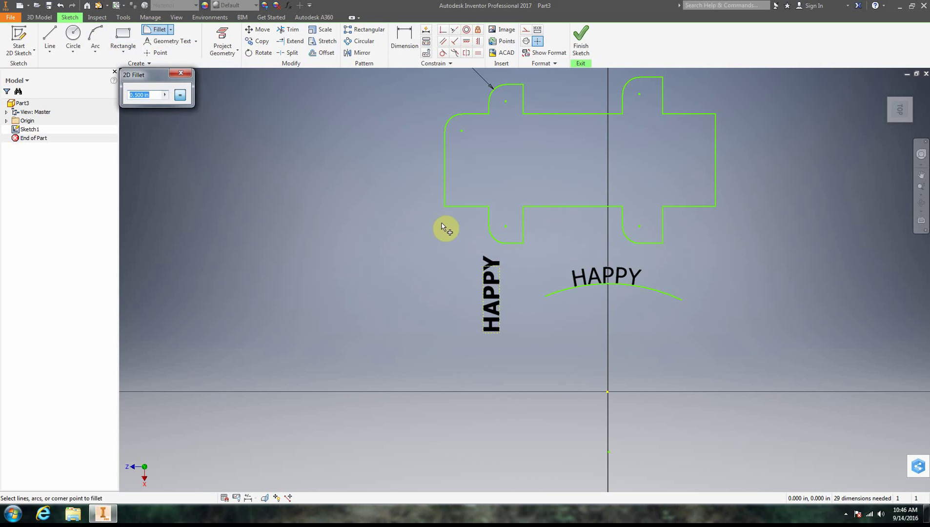
pyautogui.click(446, 209)
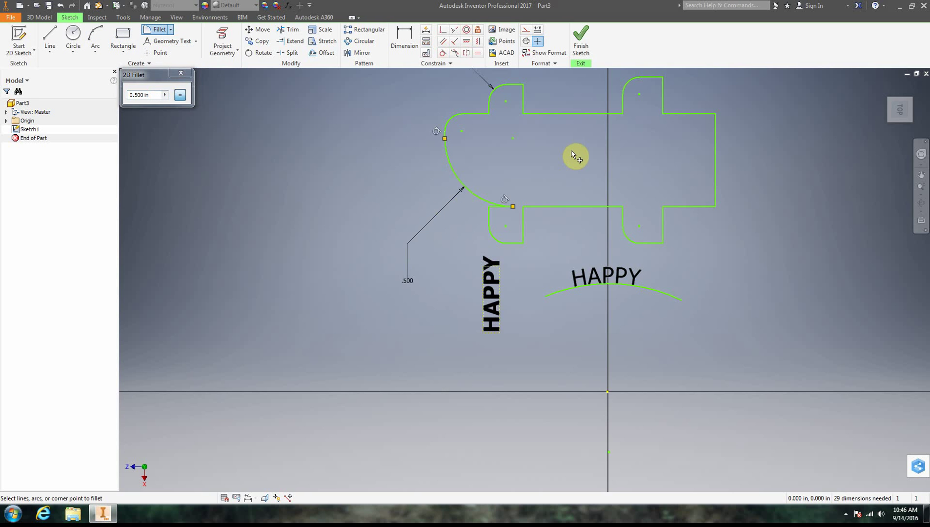
pyautogui.hotkey('ctrl', 'z')
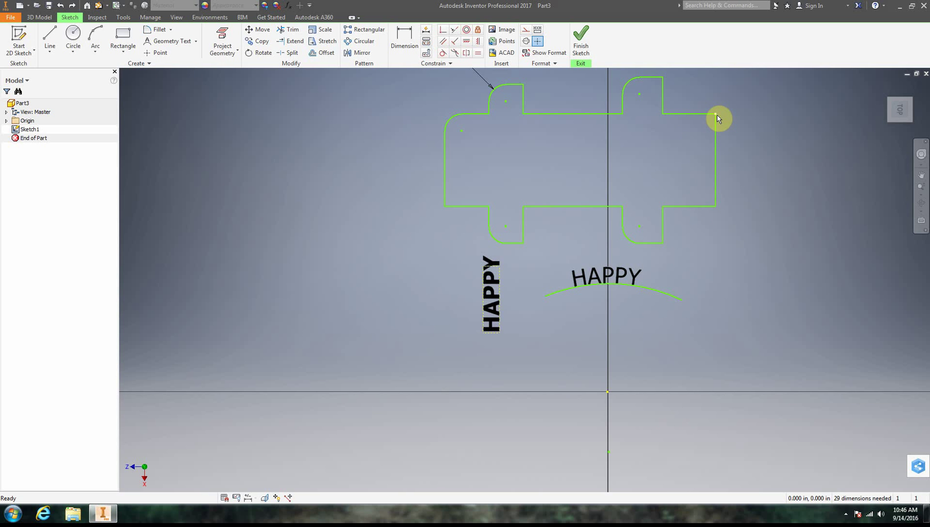
pyautogui.click(156, 30)
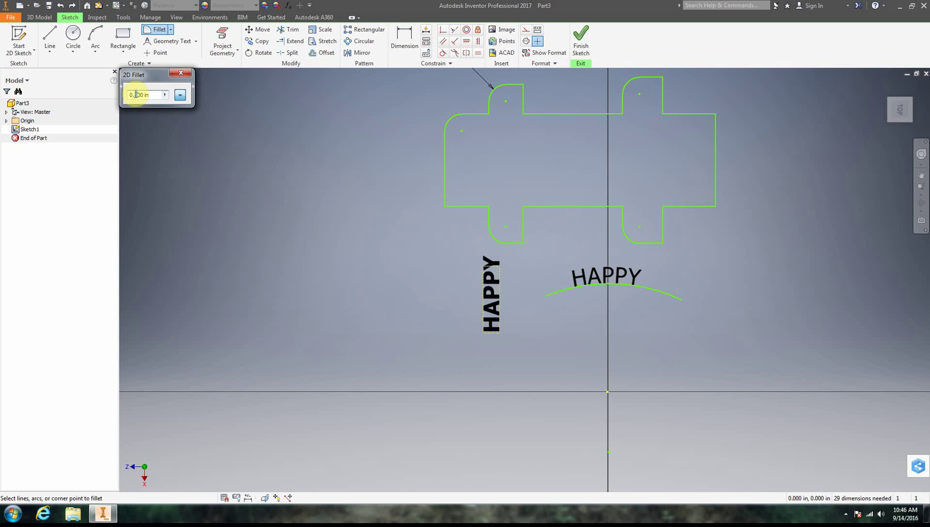
pyautogui.press('Escape')
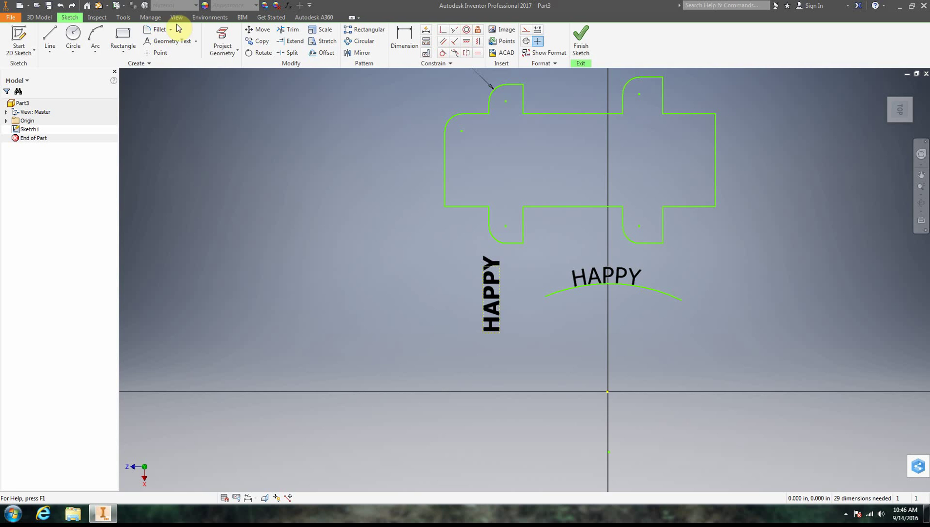
# - Round the top-right and lower-left corners with 0.300 in fillets
pyautogui.click(149, 32)
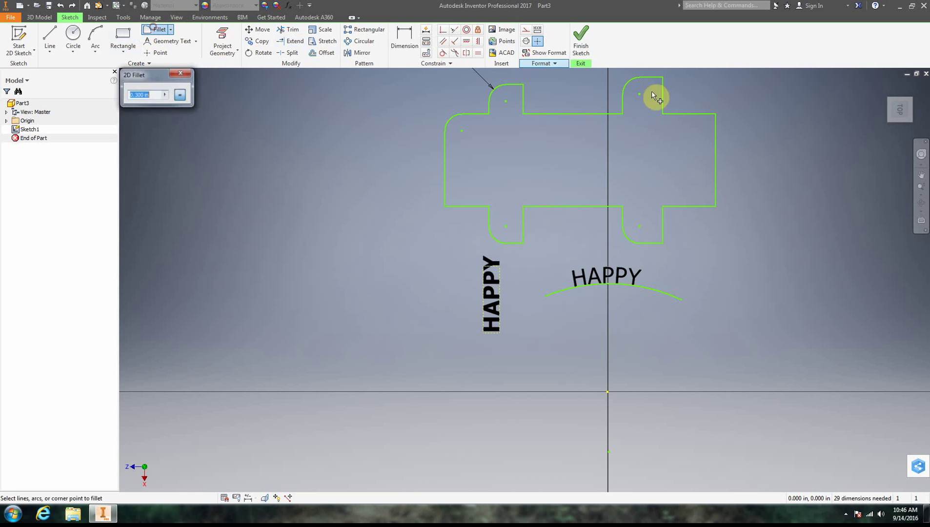
pyautogui.click(716, 114)
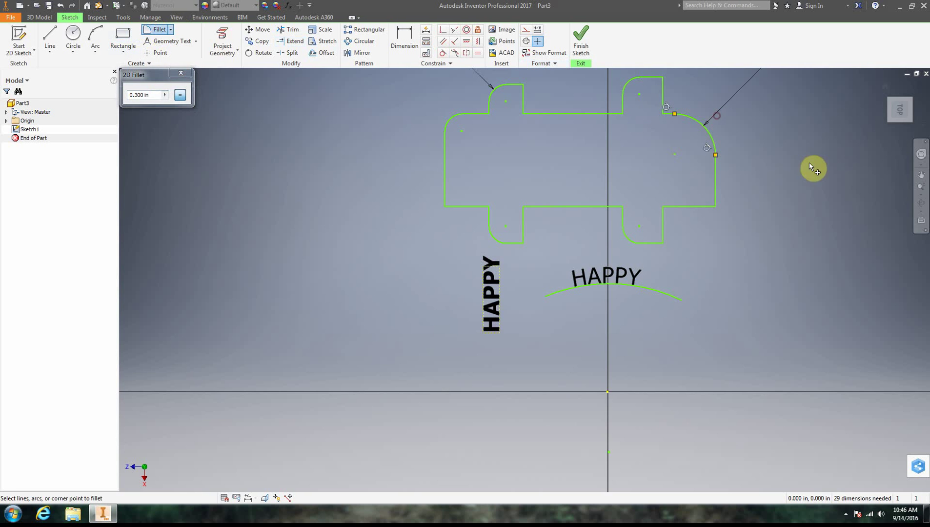
pyautogui.click(444, 207)
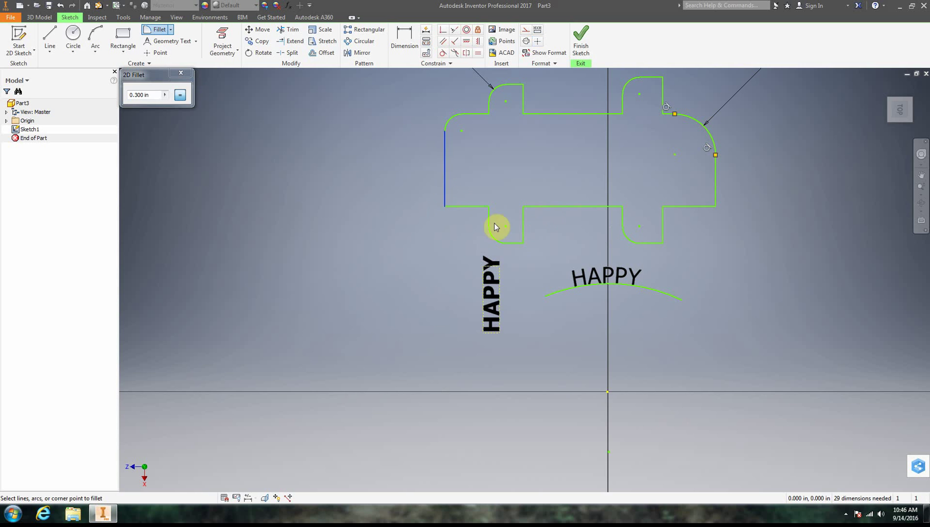
pyautogui.click(452, 206)
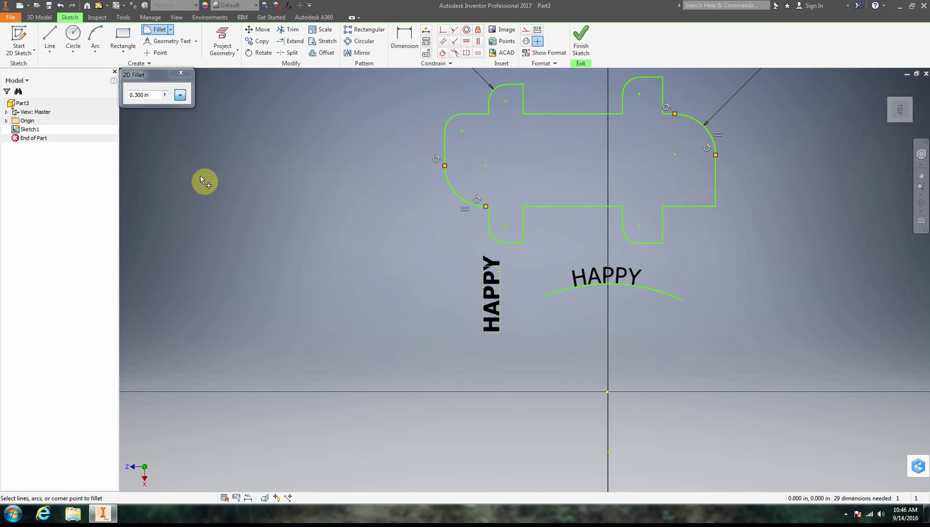
pyautogui.moveTo(134, 76); pyautogui.dragTo(205, 240)
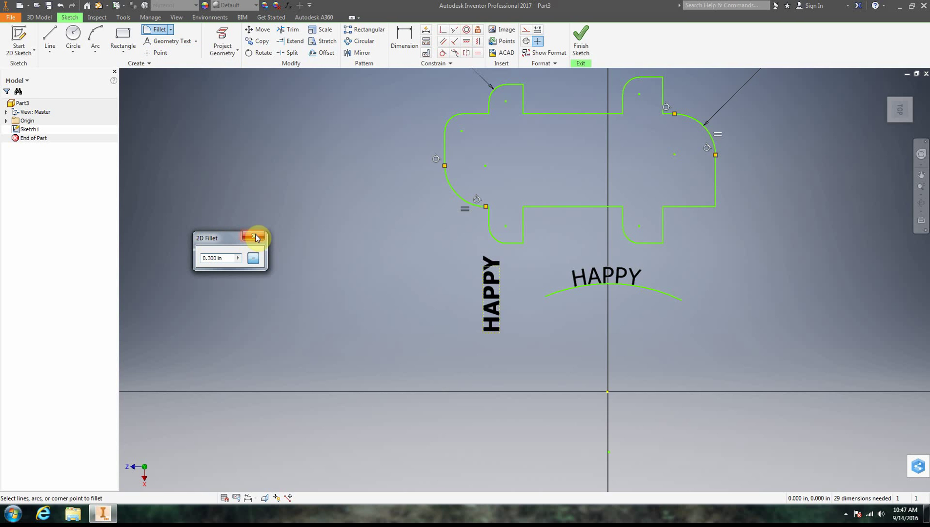
pyautogui.click(255, 237)
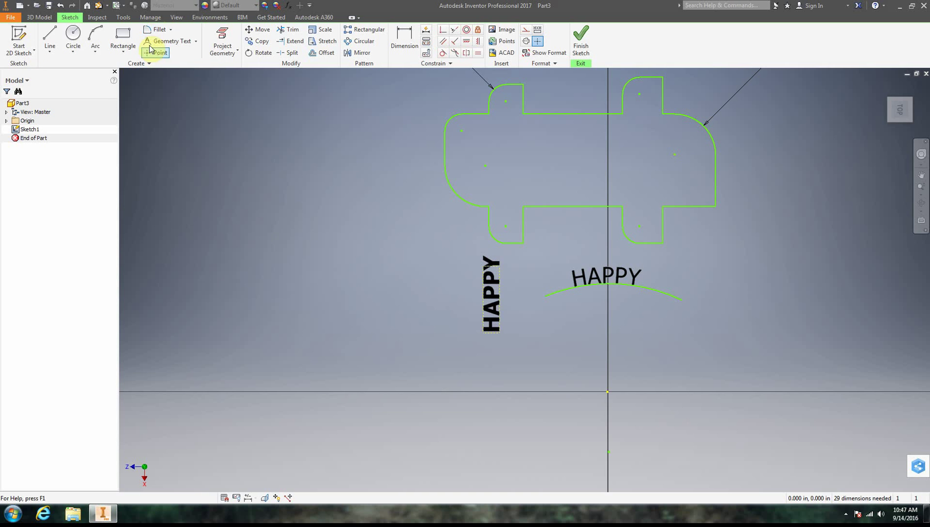
pyautogui.click(168, 31)
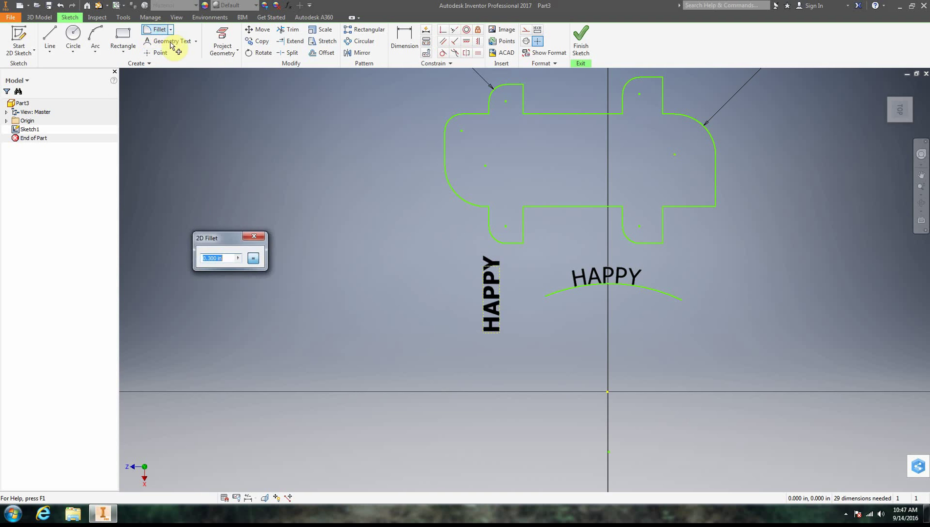
# - Chamfer the top corner of the upper-left tab by 0.125 in
pyautogui.click(254, 237)
pyautogui.click(171, 29)
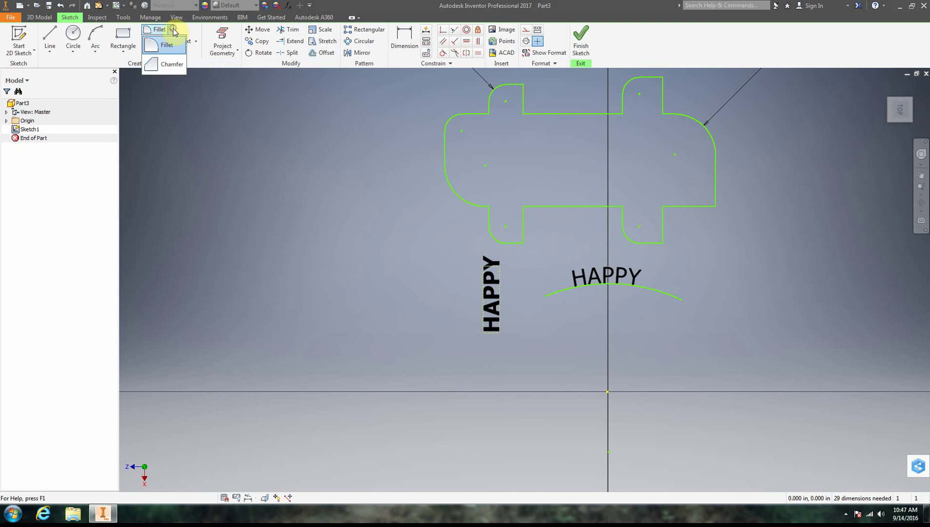
pyautogui.click(172, 64)
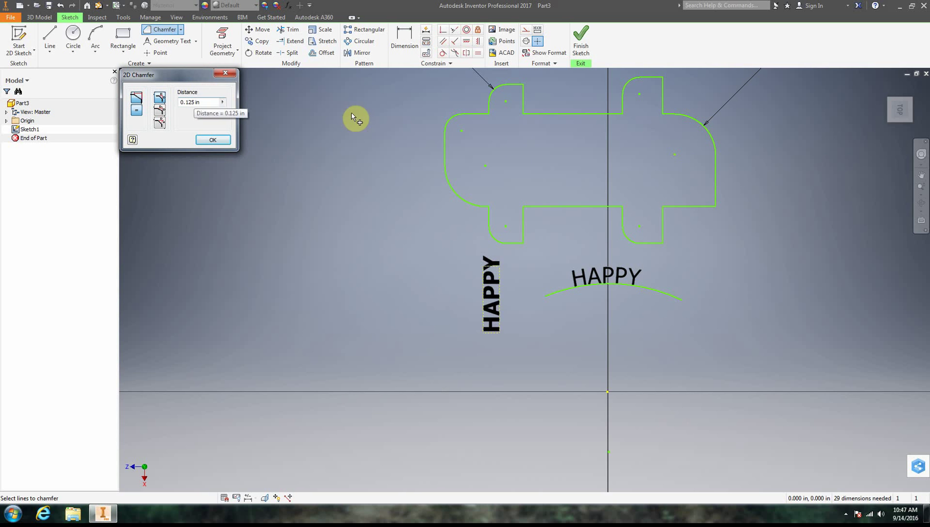
pyautogui.click(523, 88)
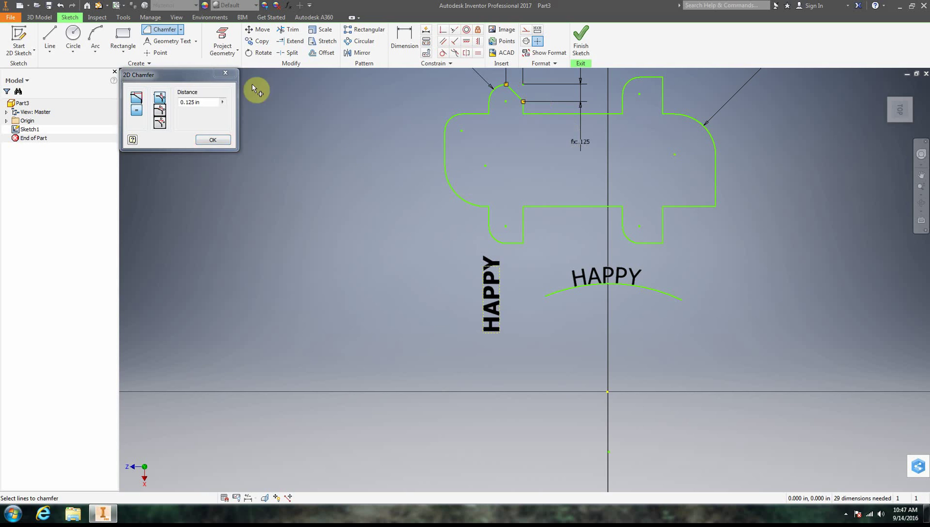
pyautogui.click(225, 73)
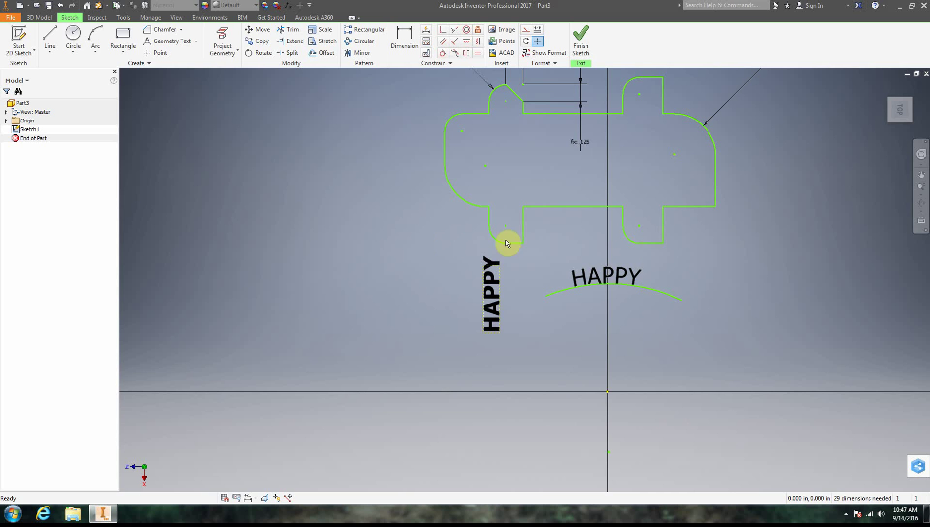
pyautogui.click(234, 209)
pyautogui.click(356, 121)
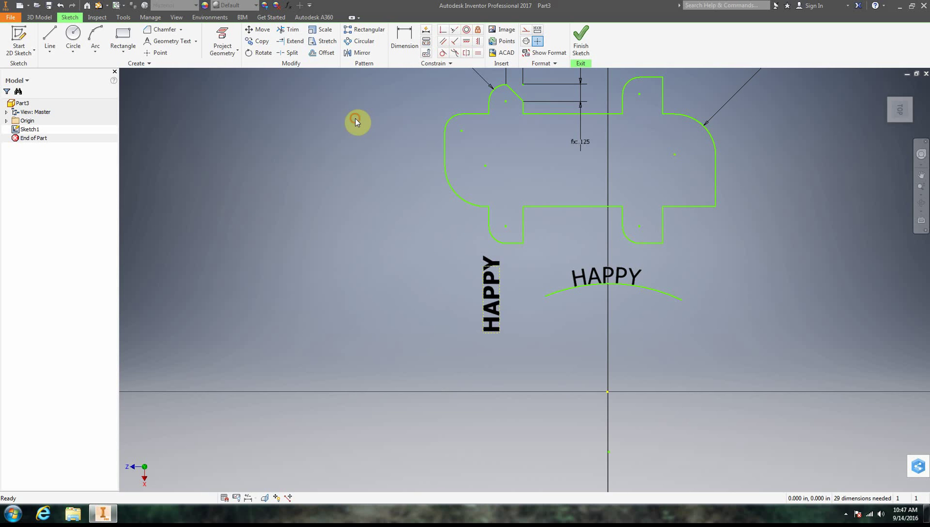
# - Rotate the vertical bold HAPPY text about a point on itself so it reads horizontally
pyautogui.click(263, 54)
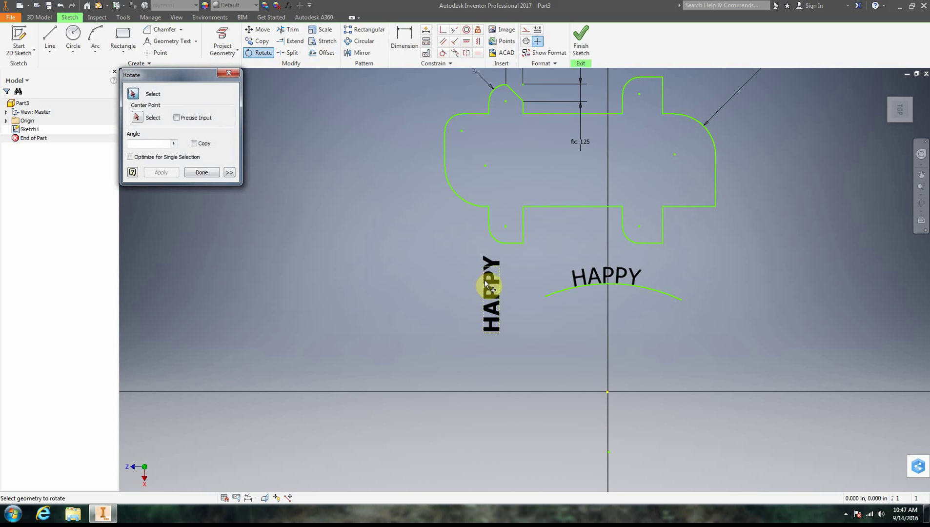
pyautogui.click(494, 288)
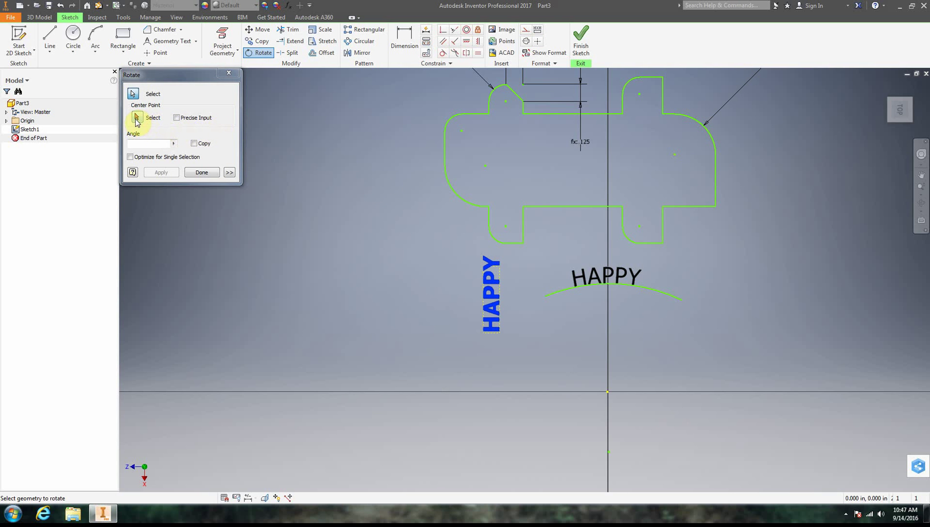
pyautogui.moveTo(178, 75); pyautogui.dragTo(196, 113)
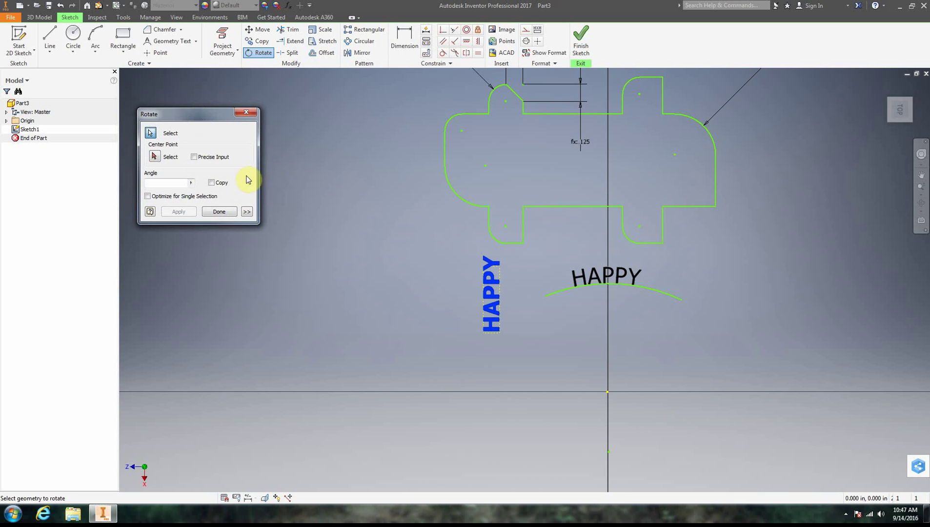
pyautogui.click(154, 156)
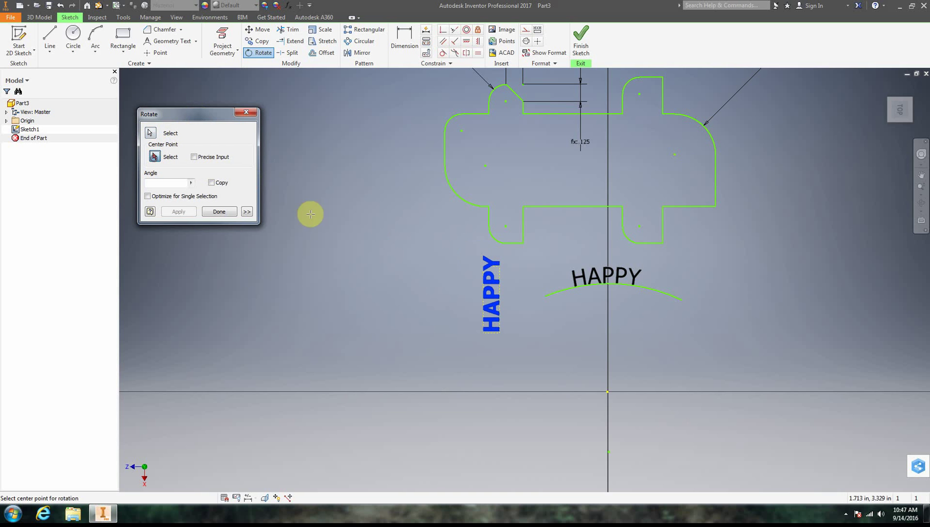
pyautogui.click(491, 289)
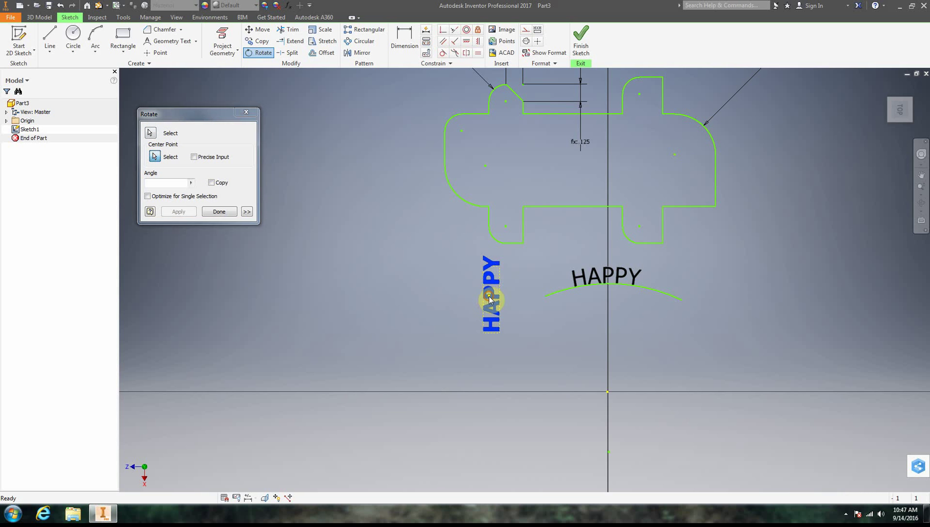
pyautogui.click(519, 301)
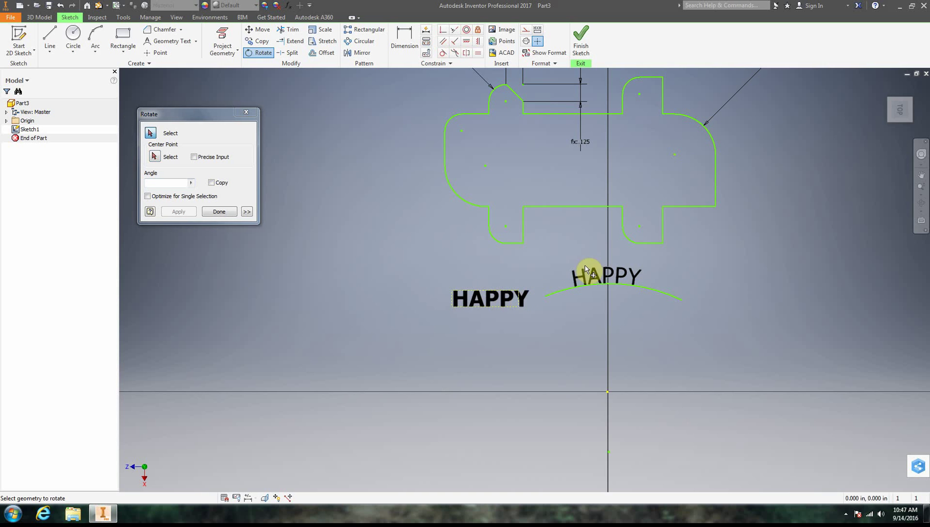
# - Finish rotating and start Move, selecting and deselecting the curved HAPPY text
pyautogui.click(246, 113)
pyautogui.click(262, 31)
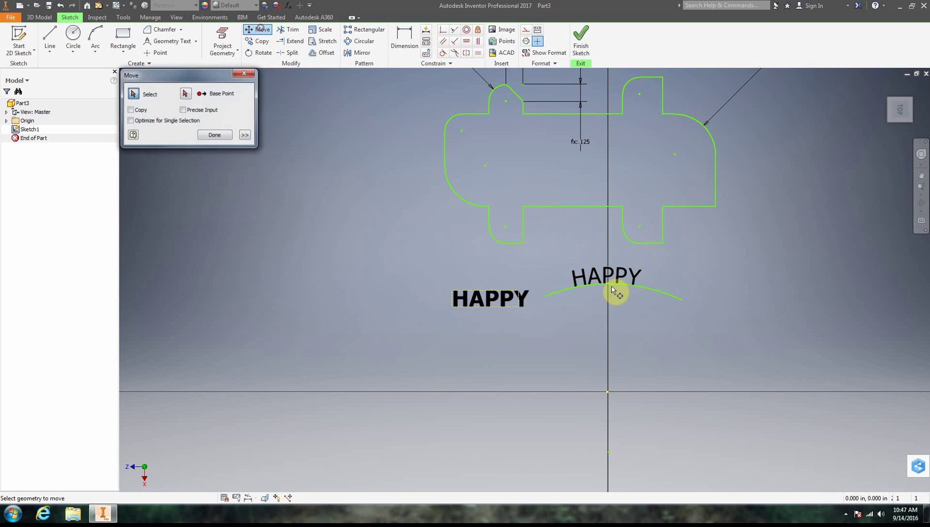
pyautogui.click(605, 278)
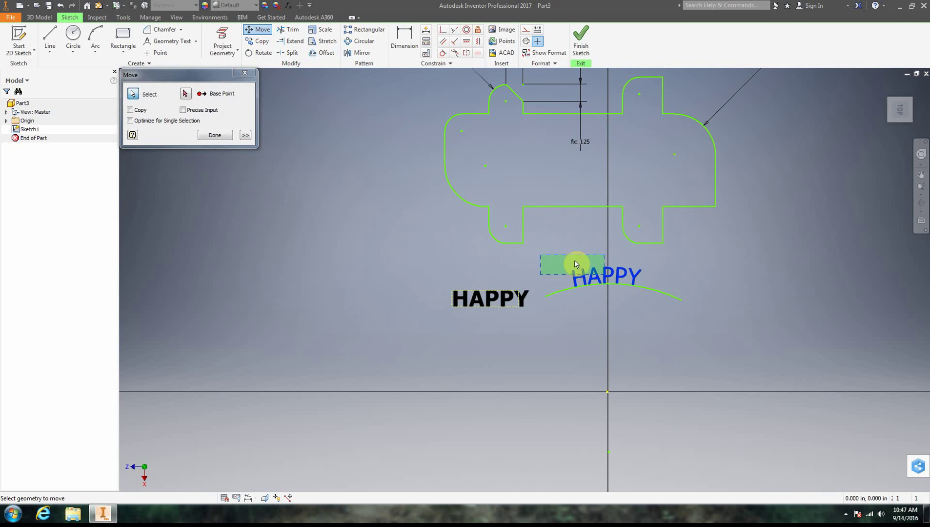
pyautogui.click(600, 274)
pyautogui.click(133, 93)
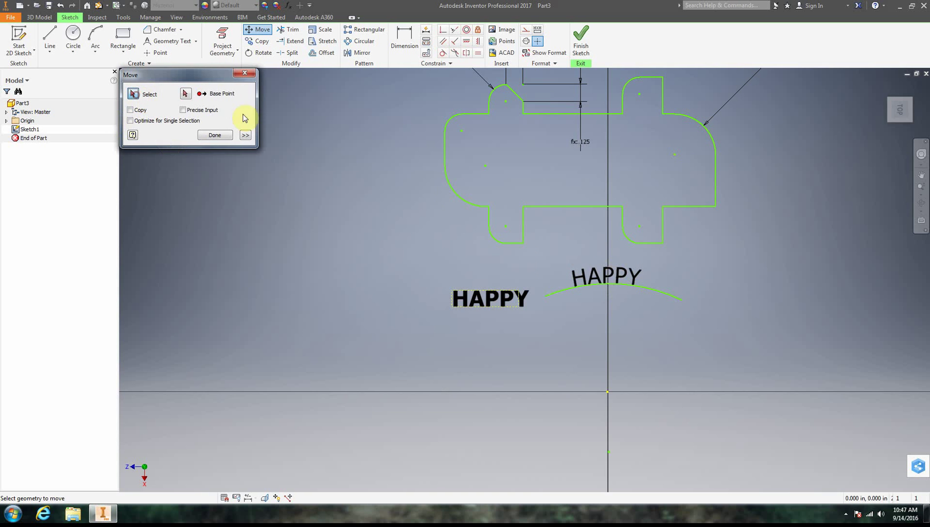
pyautogui.click(604, 276)
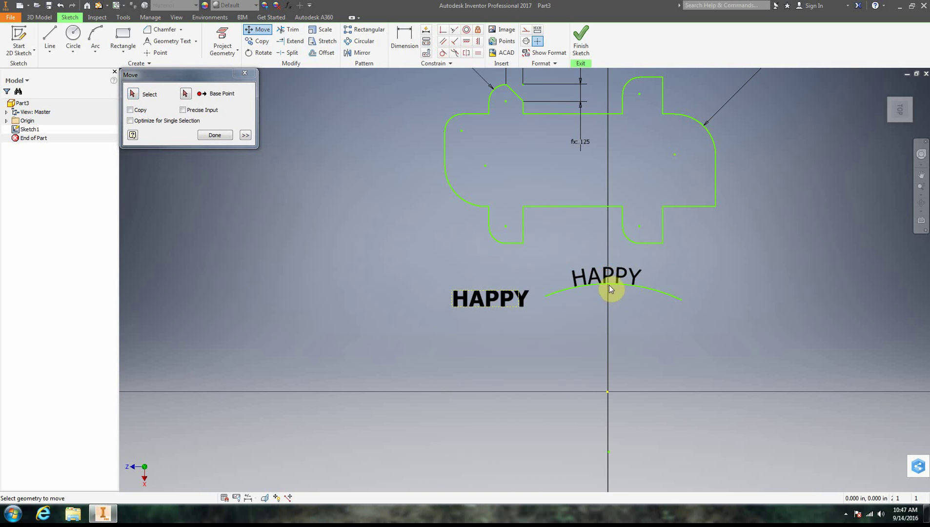
pyautogui.click(133, 93)
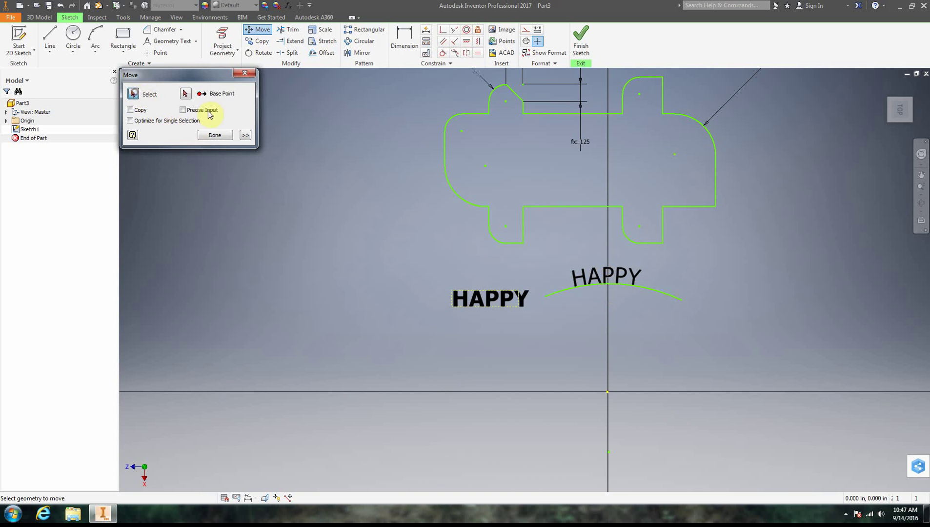
pyautogui.click(611, 281)
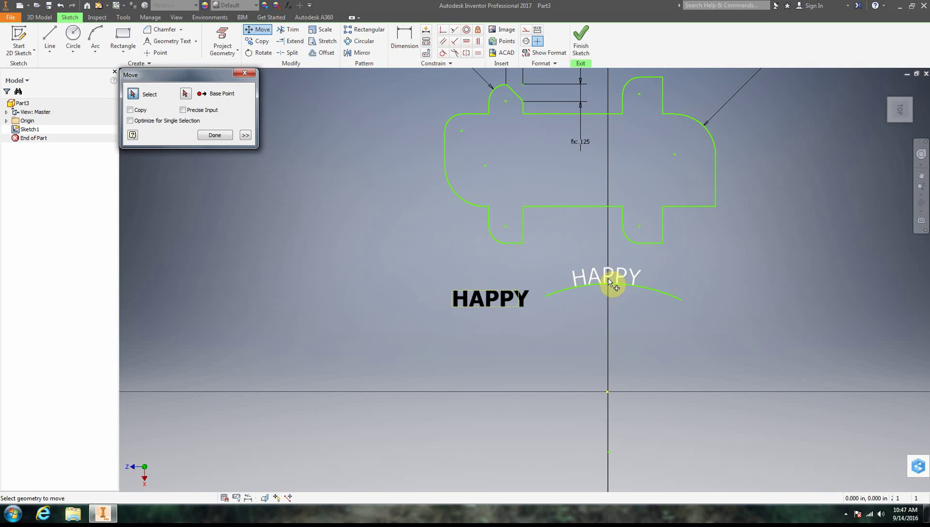
# - Move the outline's lower-left arc far left, allowing its constraints to be removed
pyautogui.click(449, 182)
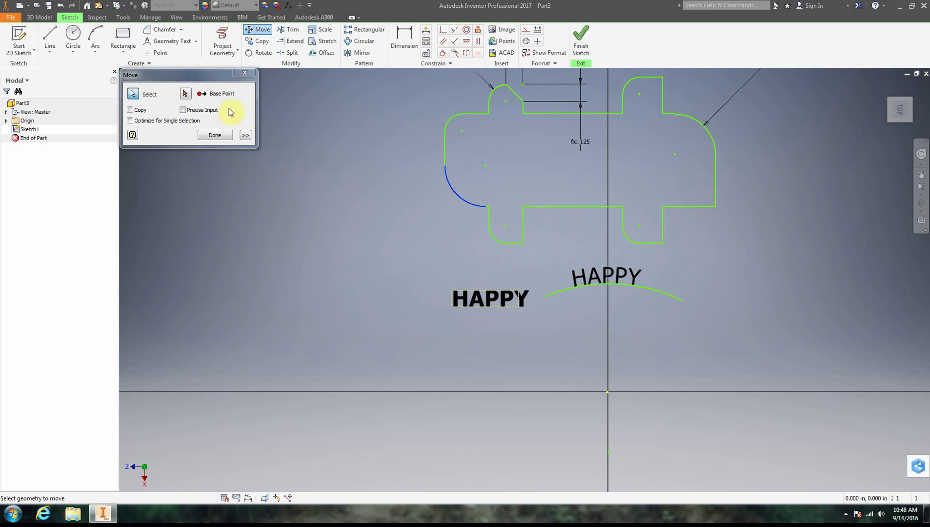
pyautogui.click(185, 95)
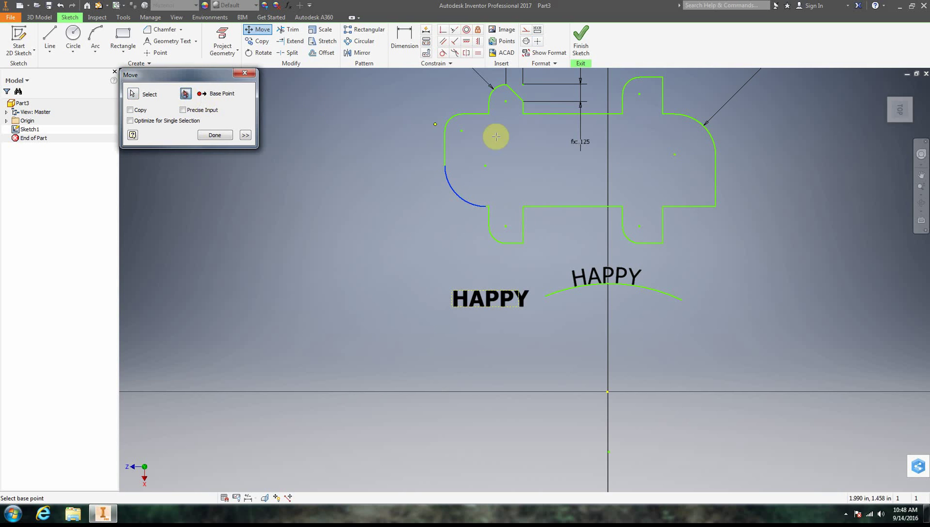
pyautogui.click(563, 163)
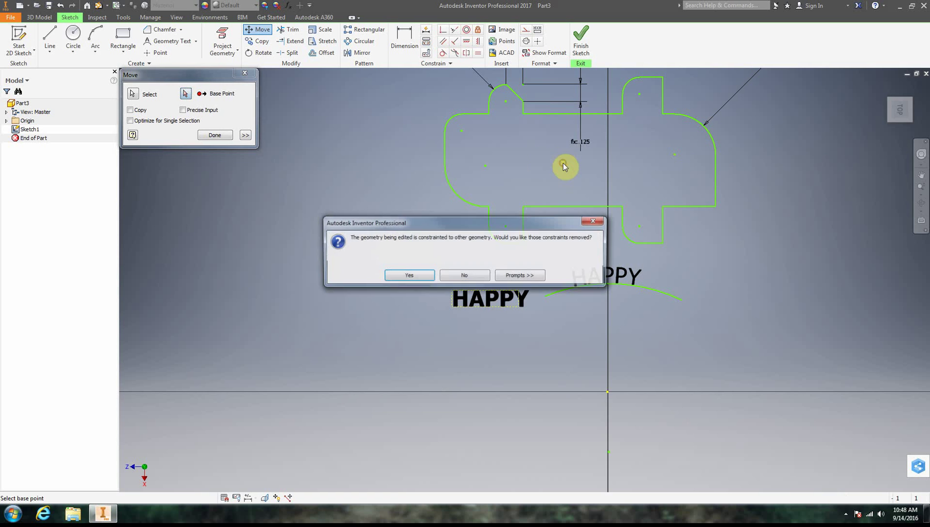
pyautogui.click(408, 277)
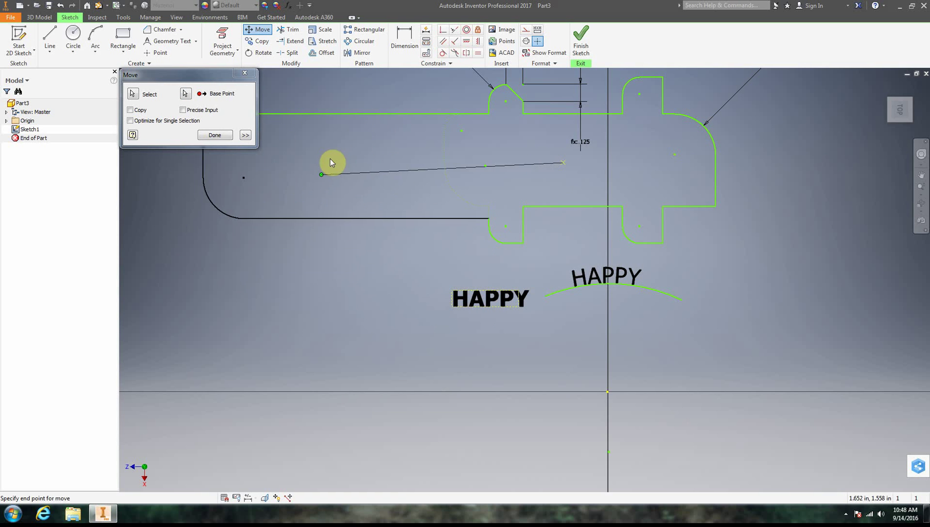
pyautogui.click(331, 177)
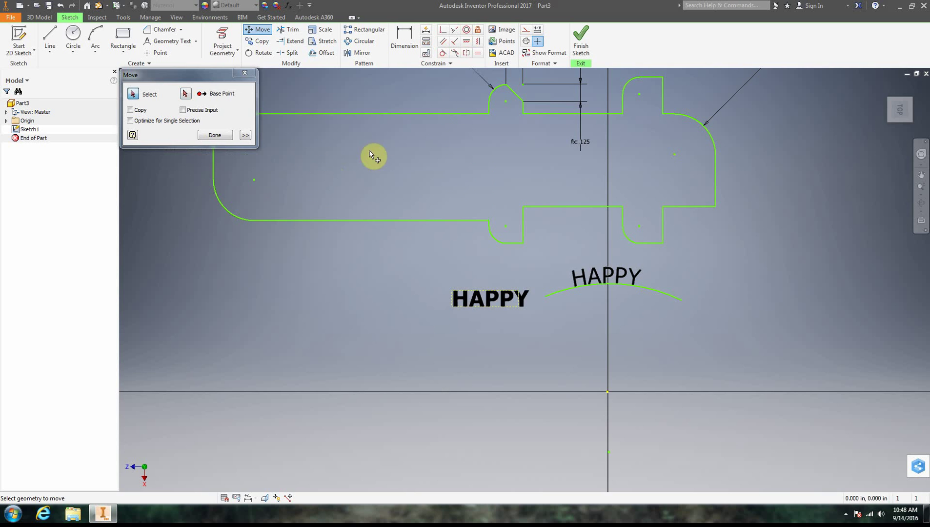
pyautogui.click(246, 74)
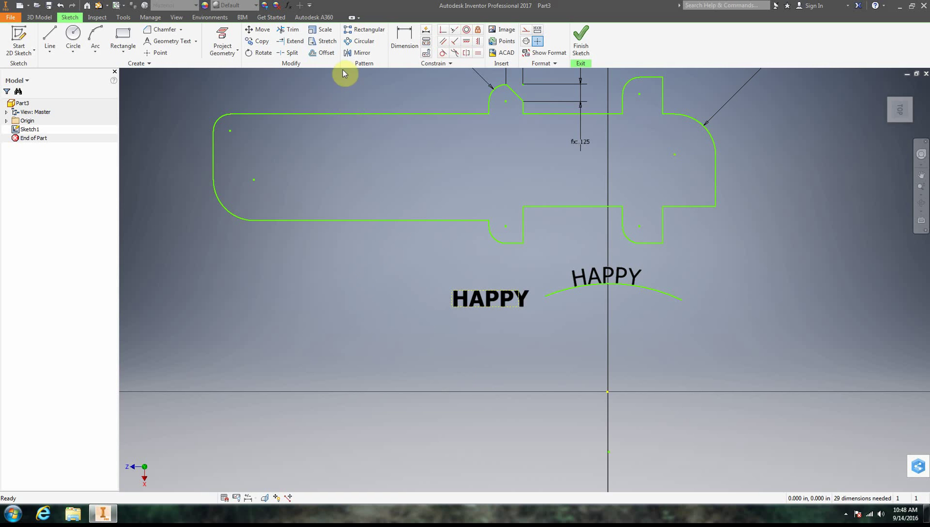
pyautogui.scroll(-3, 664, 390)
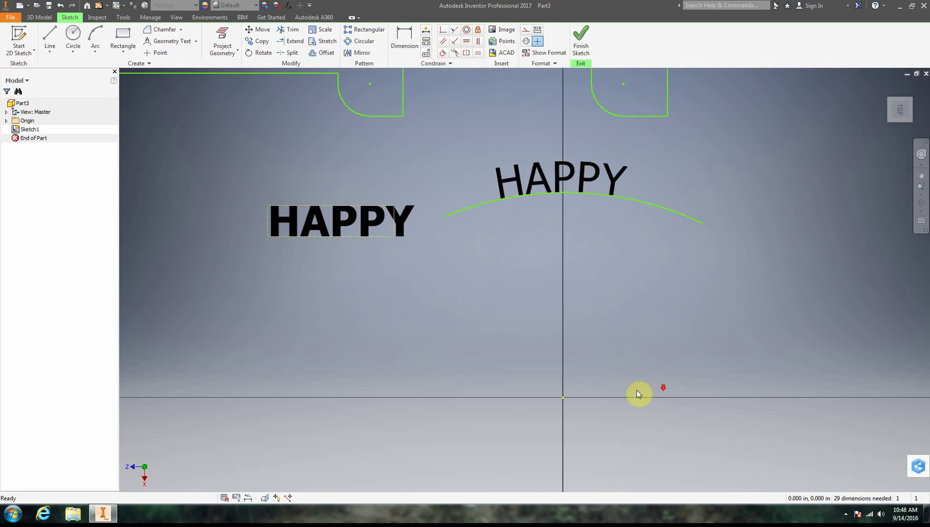
pyautogui.scroll(5, 472, 374)
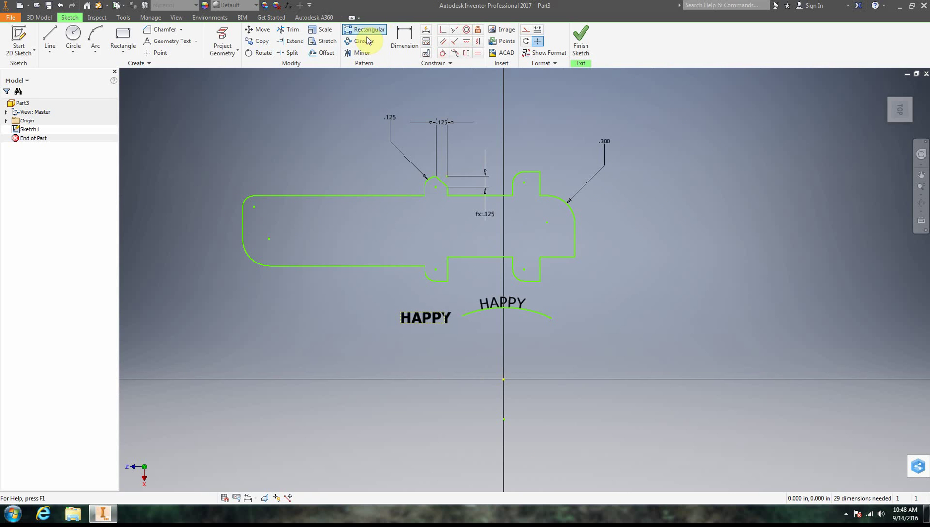